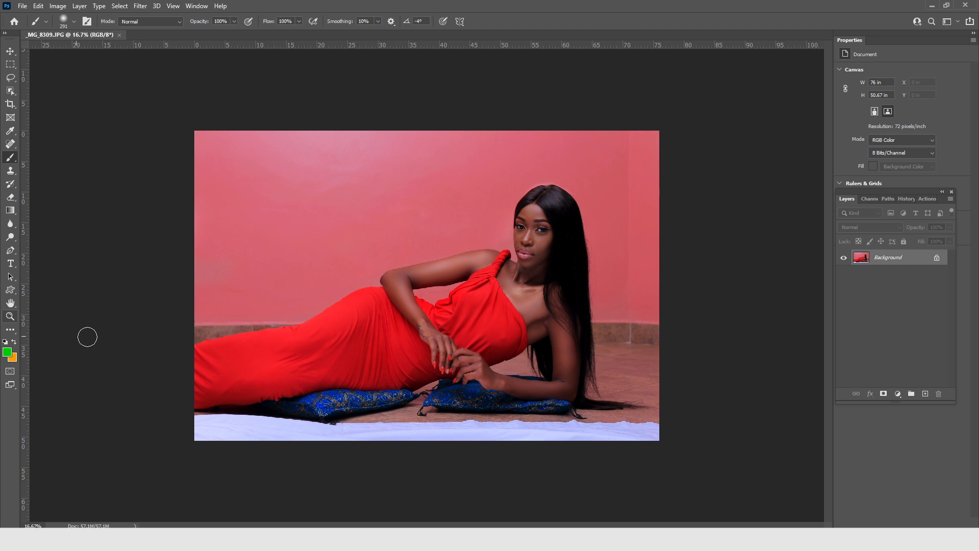
- Zoom in on the red dress with the Zoom tool until the canvas reaches 33.3%
{"action": "left_click", "coordinate": [11, 316]}
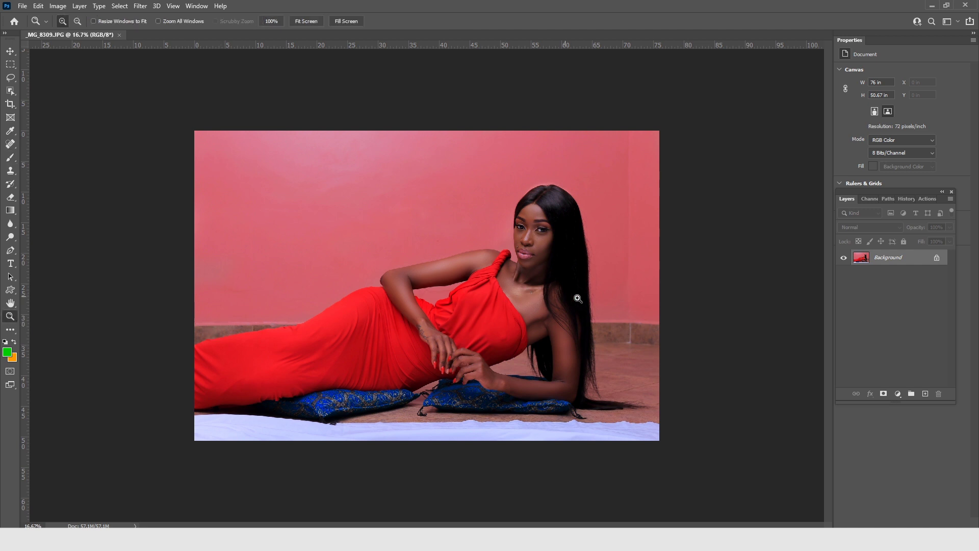
{"action": "left_click", "coordinate": [543, 285]}
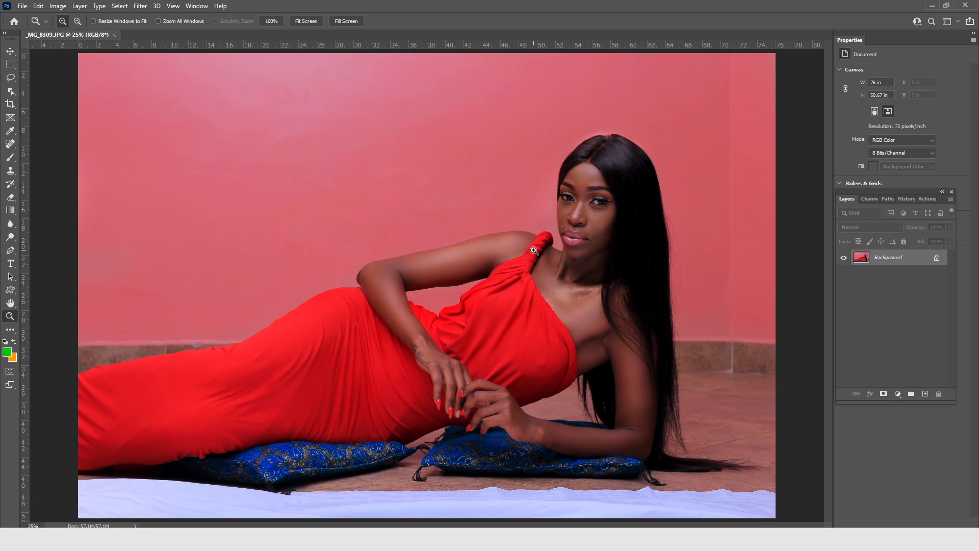
{"action": "key", "text": "ctrl+minus"}
{"action": "key", "text": "ctrl+plus"}
{"action": "left_click", "coordinate": [526, 326]}
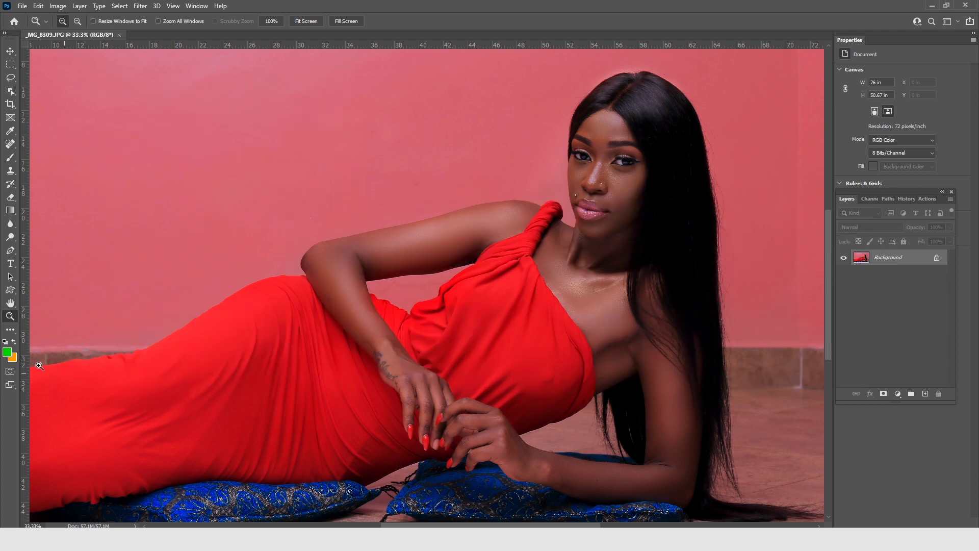
- Open the foreground Color Picker and move it left over the wall, clear of the dress
{"action": "left_click", "coordinate": [8, 352]}
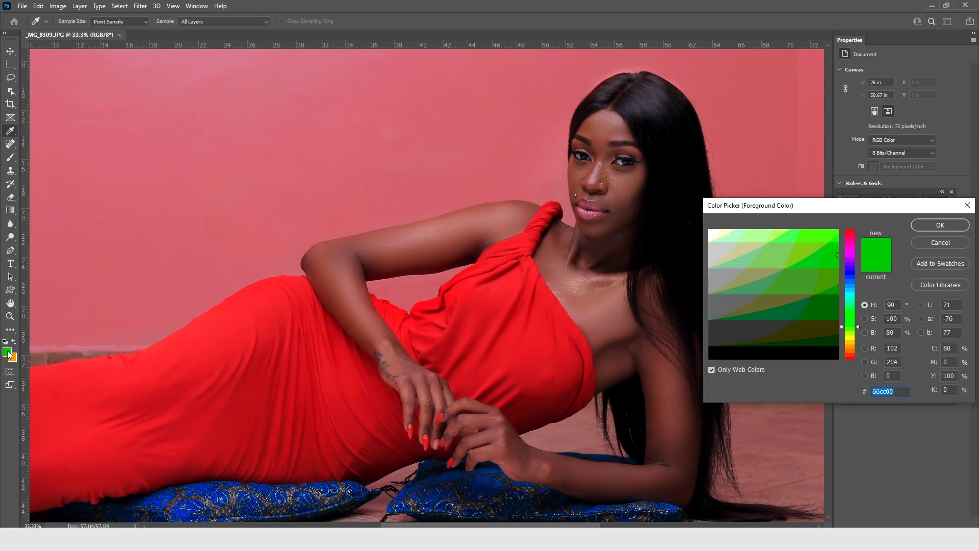
{"action": "left_click_drag", "start_coordinate": [820, 209], "coordinate": [402, 104]}
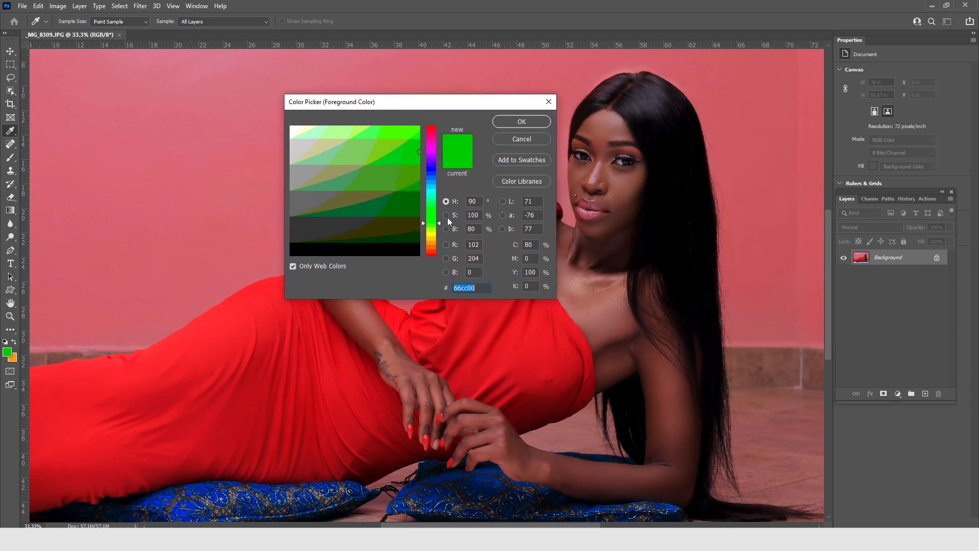
{"action": "left_click_drag", "start_coordinate": [463, 100], "coordinate": [335, 93]}
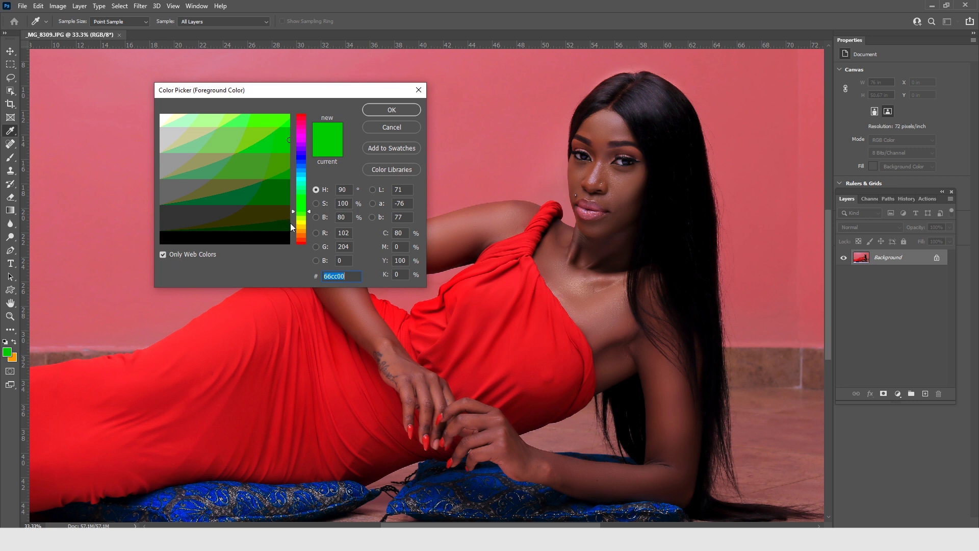
- Turn off Only Web Colors and sample dark to light greens, ending on pale #b9f380
{"action": "left_click", "coordinate": [164, 254]}
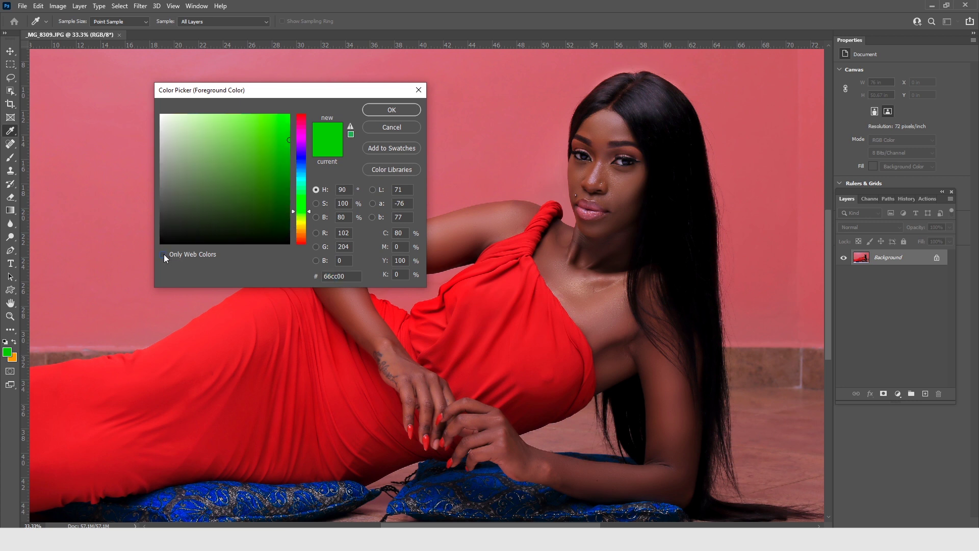
{"action": "left_click", "coordinate": [288, 138]}
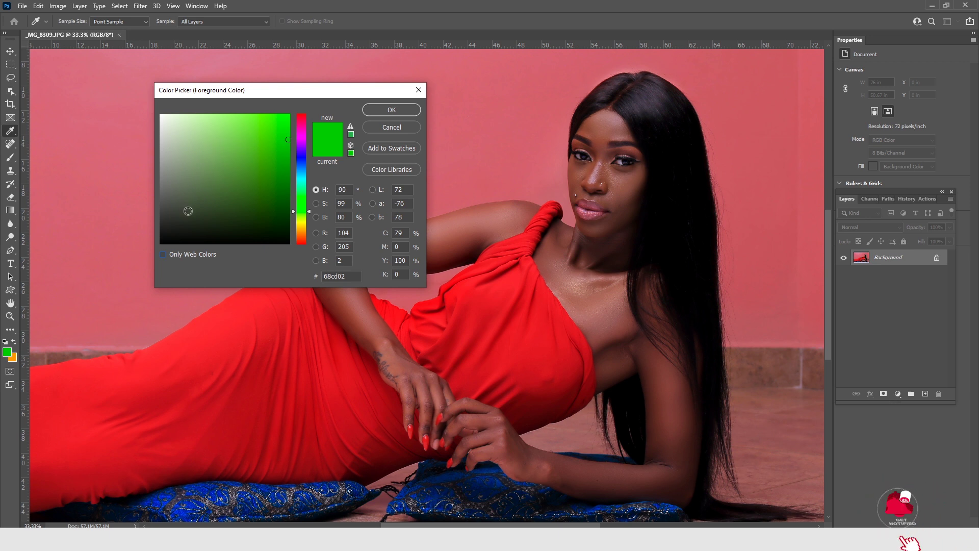
{"action": "left_click", "coordinate": [188, 210]}
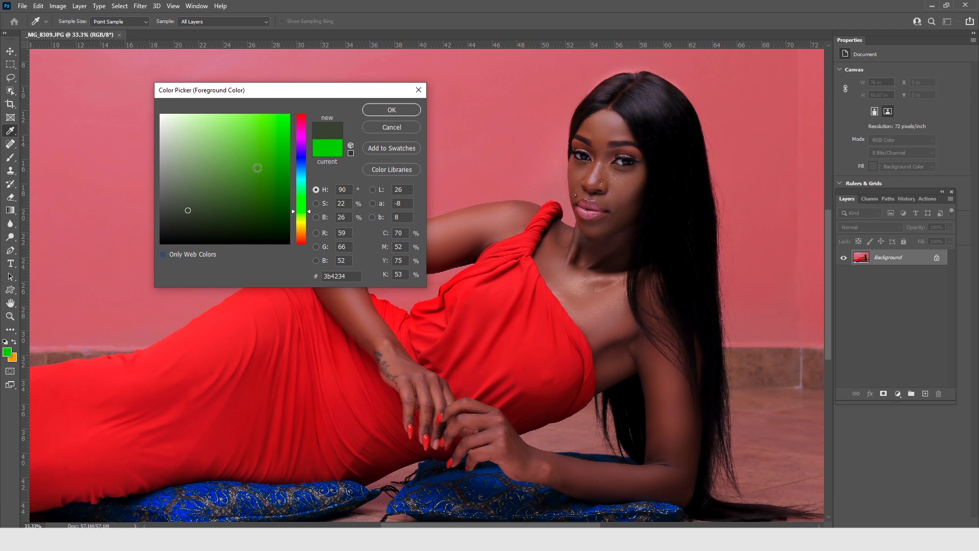
{"action": "left_click", "coordinate": [203, 196]}
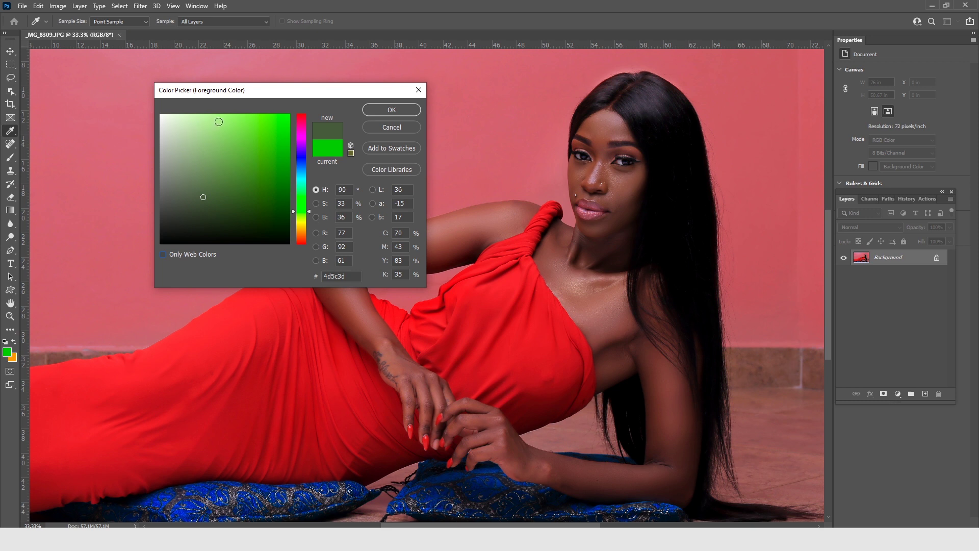
{"action": "left_click", "coordinate": [219, 122]}
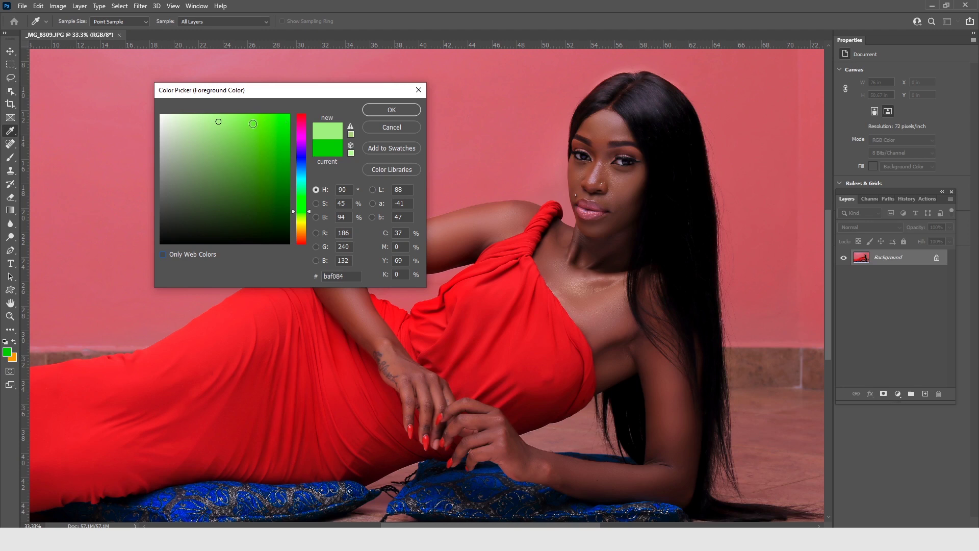
{"action": "left_click", "coordinate": [188, 123]}
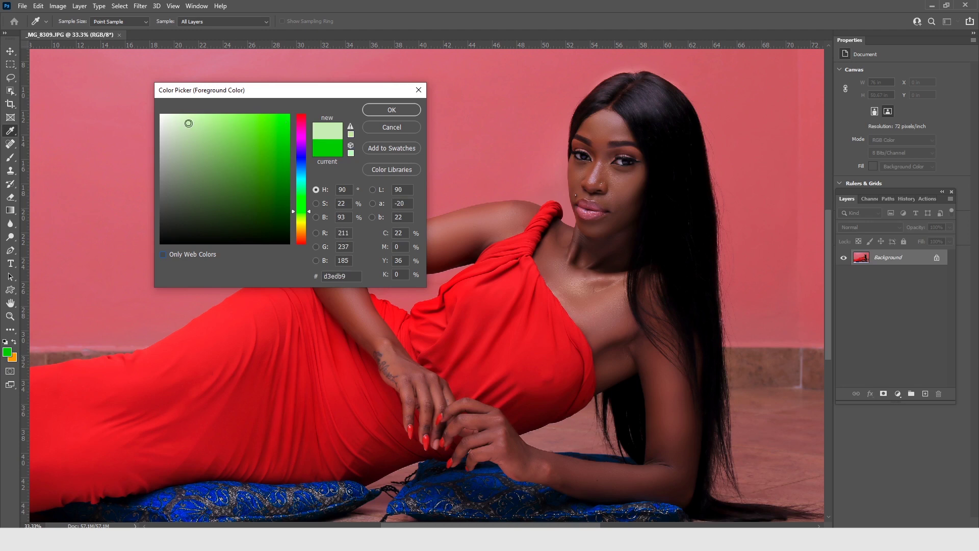
{"action": "left_click", "coordinate": [210, 121]}
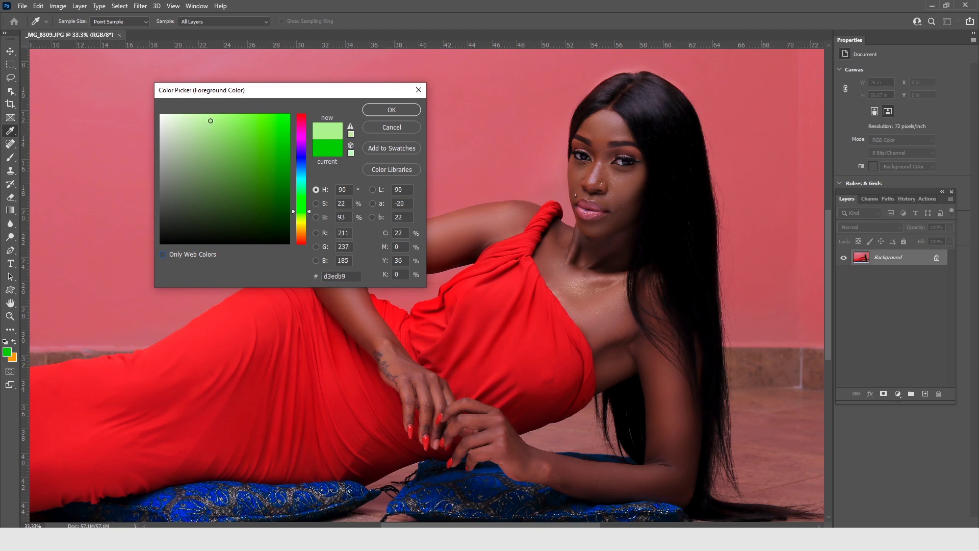
{"action": "left_click", "coordinate": [222, 120]}
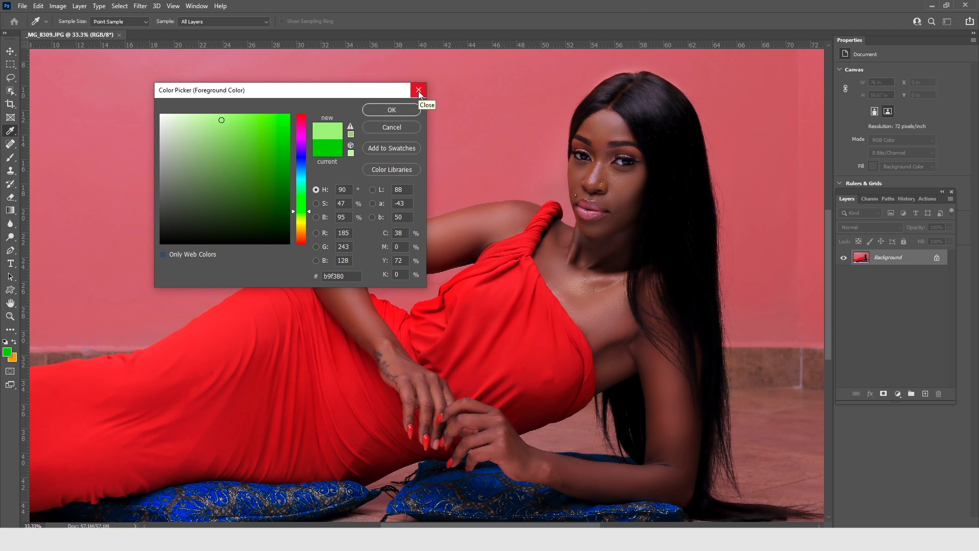
- Cancel the Color Picker, duplicate the Background layer and rename the copy 'color'
{"action": "left_click", "coordinate": [419, 95]}
{"action": "key", "text": "z"}
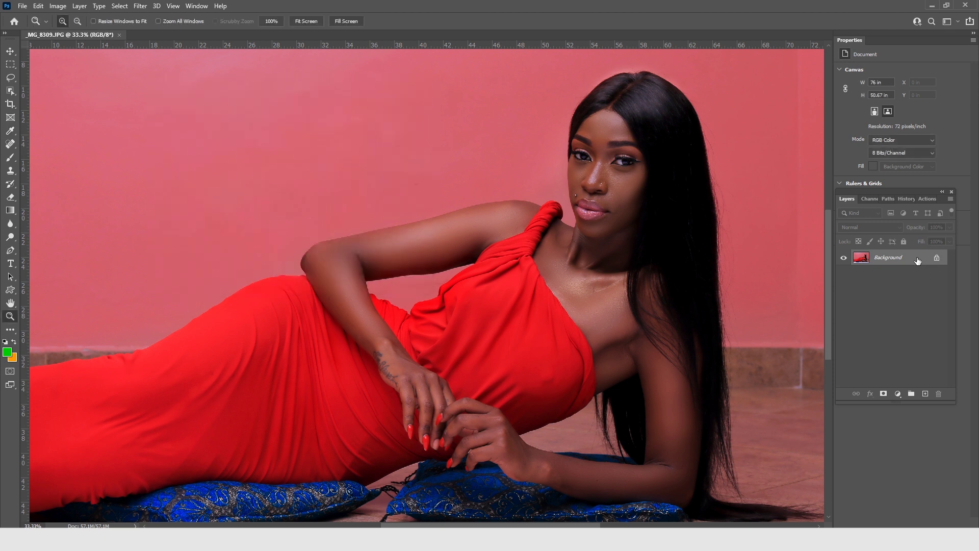
{"action": "left_click_drag", "start_coordinate": [918, 260], "coordinate": [925, 393]}
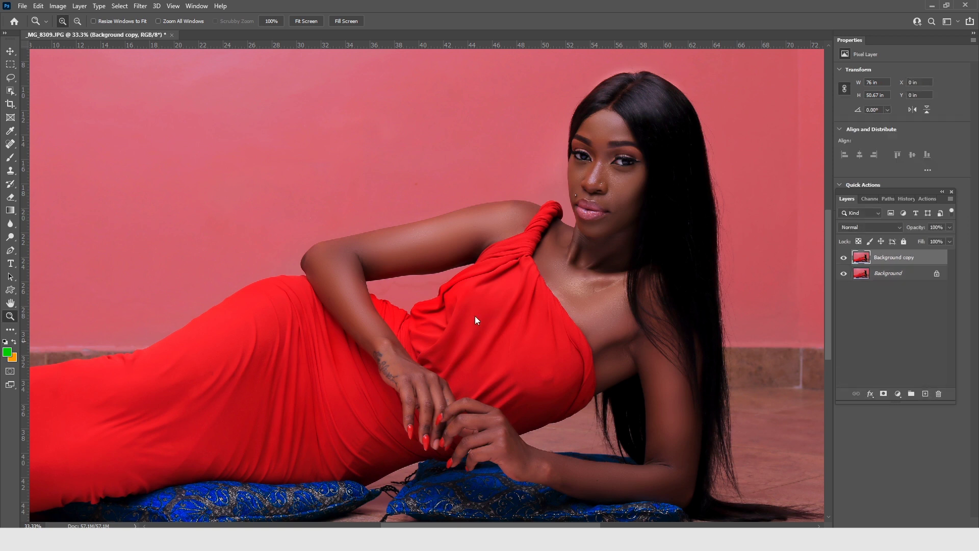
{"action": "double_click", "coordinate": [891, 257]}
{"action": "type", "text": "color"}
{"action": "key", "text": "Return"}
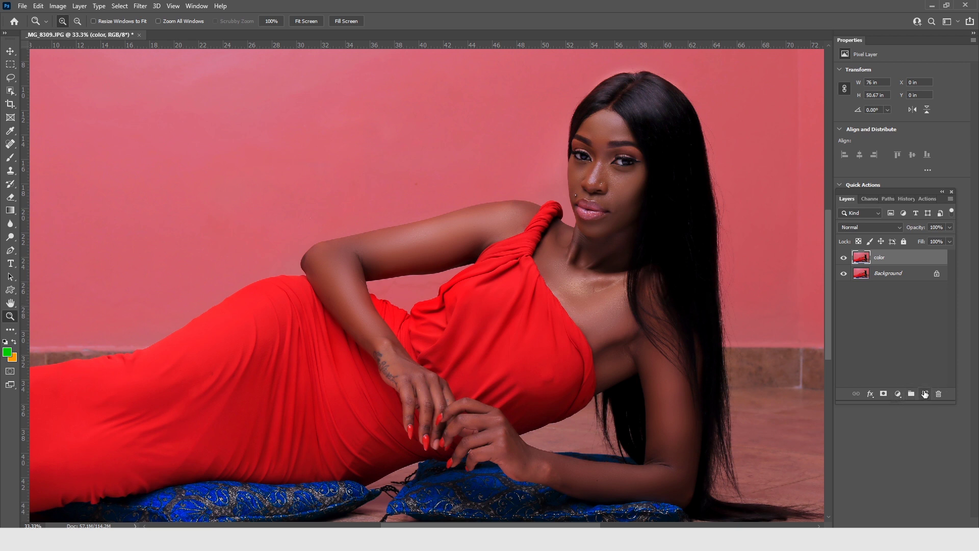
- Add an empty layer above 'color' and set the foreground colour to teal #119d8b
{"action": "left_click", "coordinate": [924, 394]}
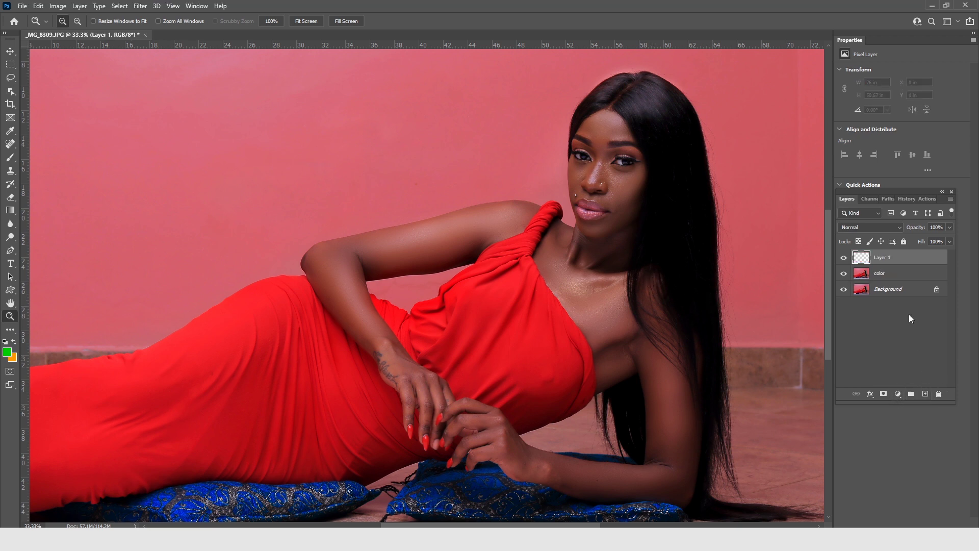
{"action": "left_click", "coordinate": [7, 356]}
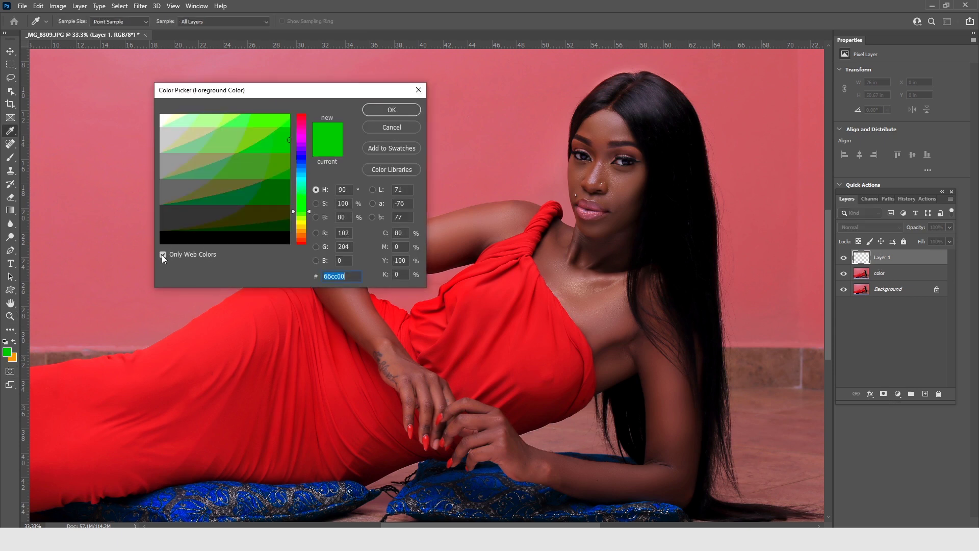
{"action": "left_click", "coordinate": [162, 255]}
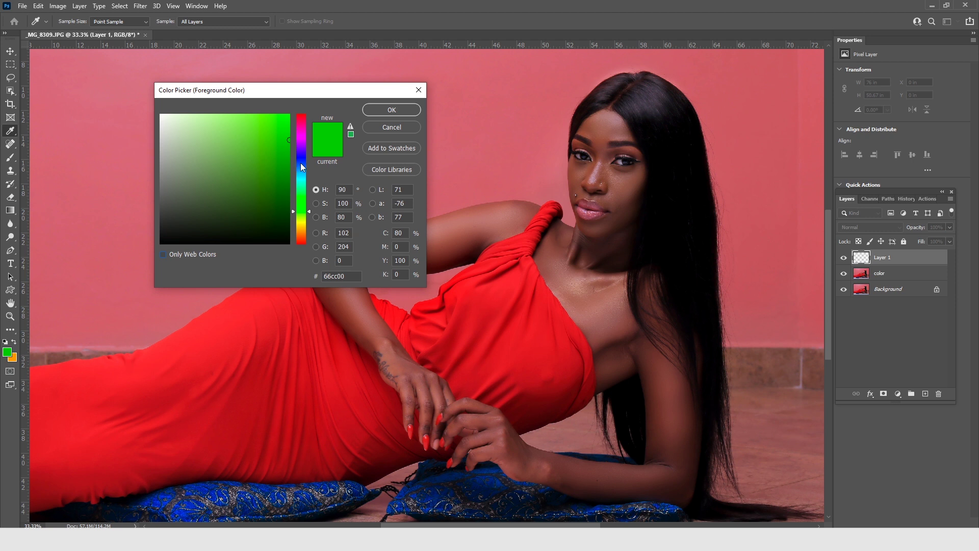
{"action": "left_click", "coordinate": [300, 137]}
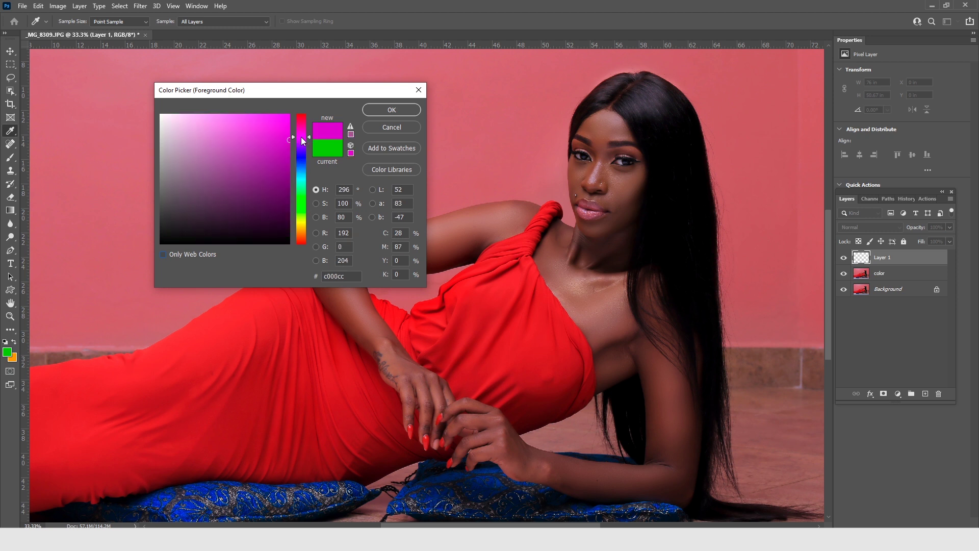
{"action": "left_click", "coordinate": [300, 182]}
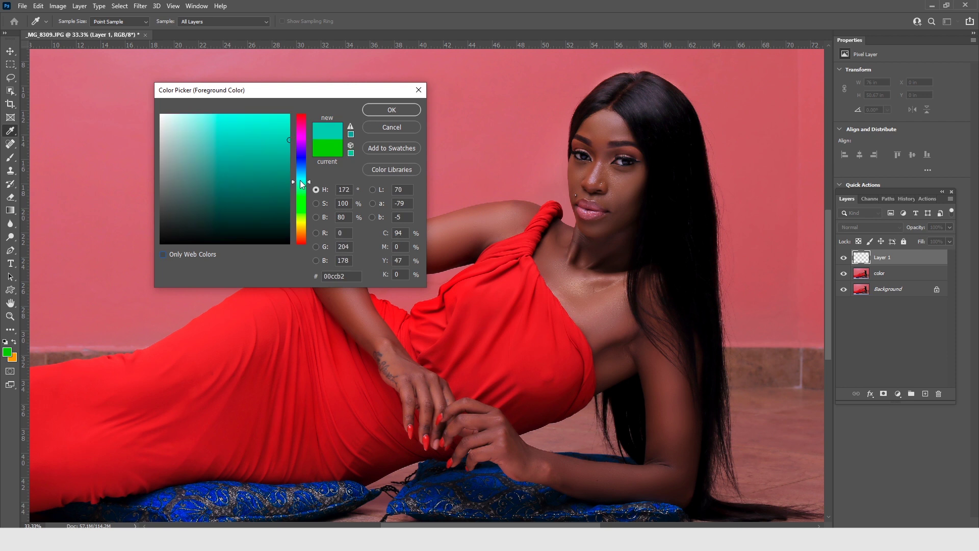
{"action": "left_click", "coordinate": [270, 142]}
{"action": "left_click", "coordinate": [278, 141]}
{"action": "left_click", "coordinate": [277, 150]}
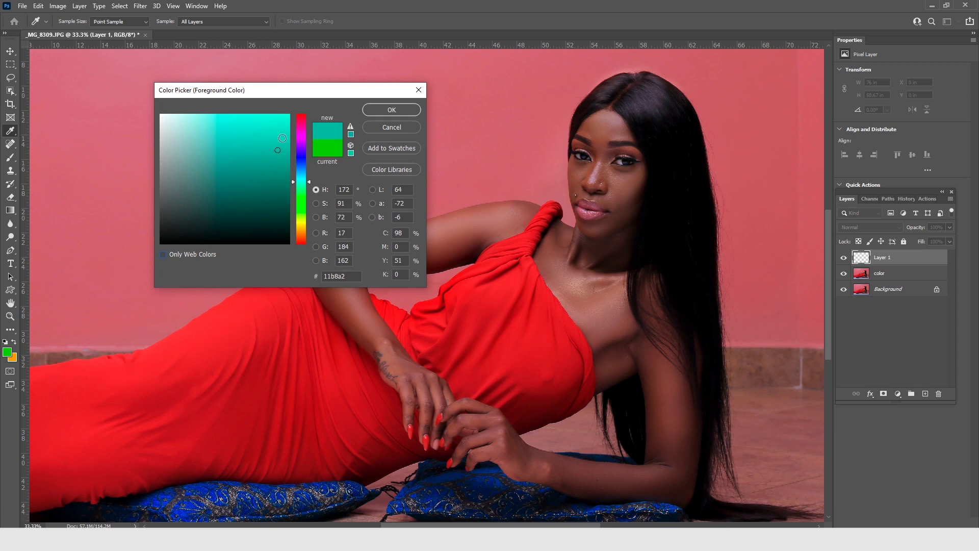
{"action": "left_click", "coordinate": [275, 164]}
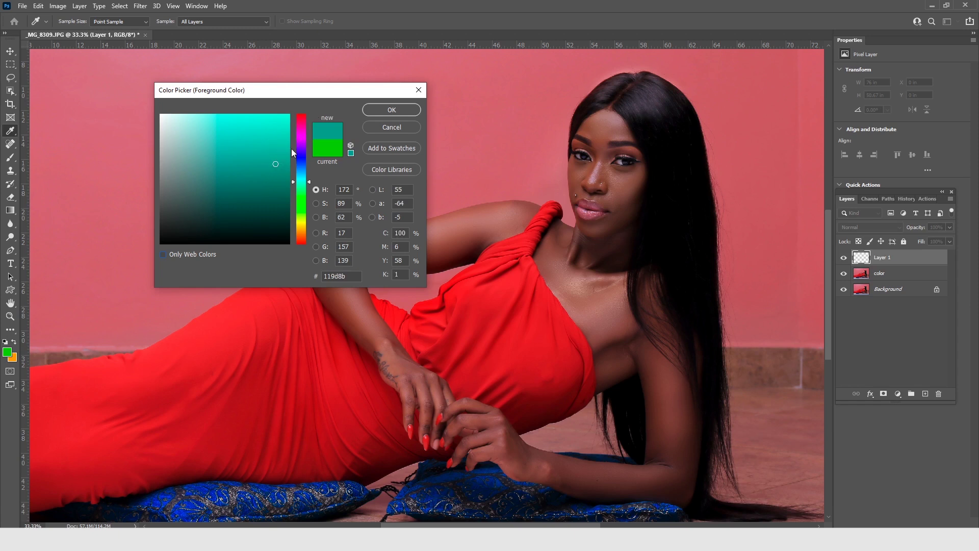
{"action": "left_click", "coordinate": [391, 110]}
- Pick the Brush, enlarge it to 480 px, test a soft teal dab, then undo it
{"action": "key", "text": "z"}
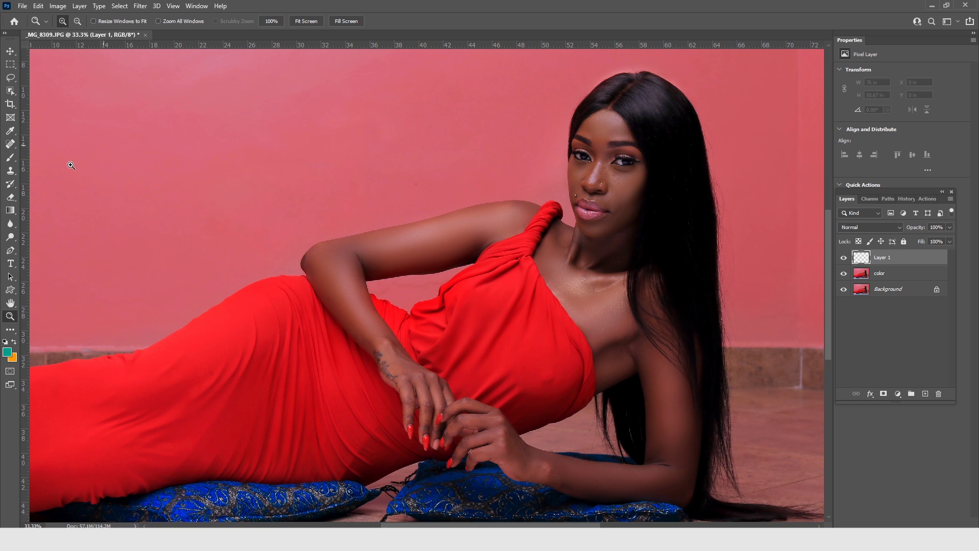
{"action": "left_click", "coordinate": [10, 157]}
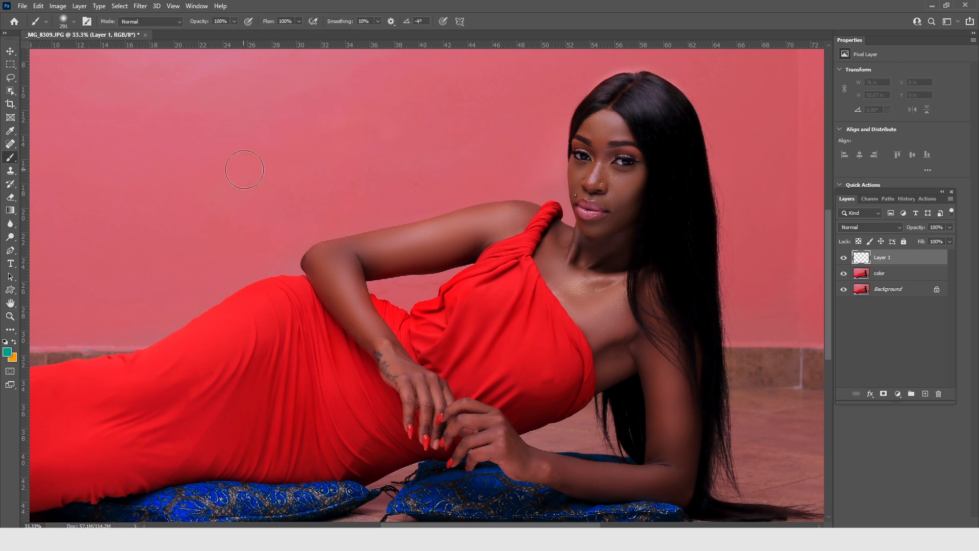
{"action": "right_click", "coordinate": [253, 140]}
{"action": "left_click_drag", "start_coordinate": [324, 147], "coordinate": [330, 147]}
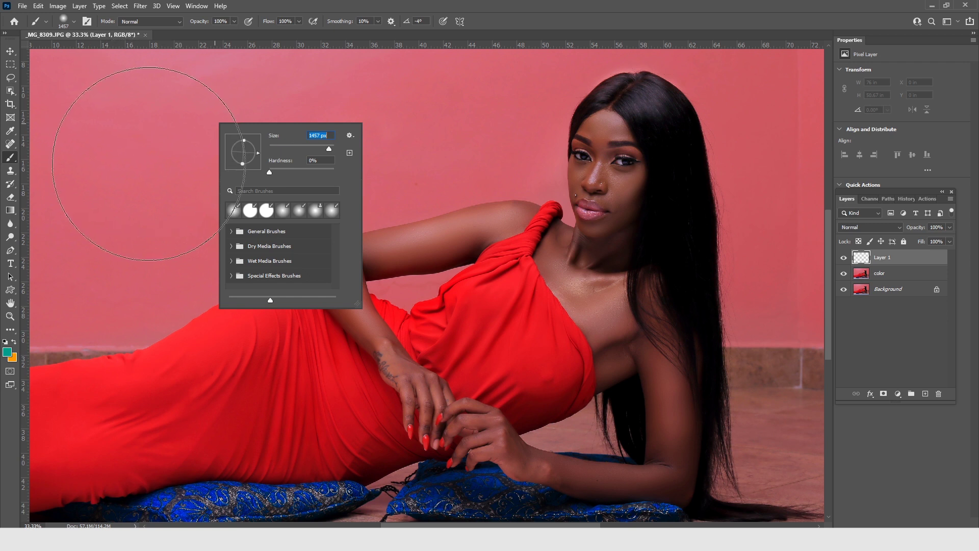
{"action": "left_click", "coordinate": [148, 163]}
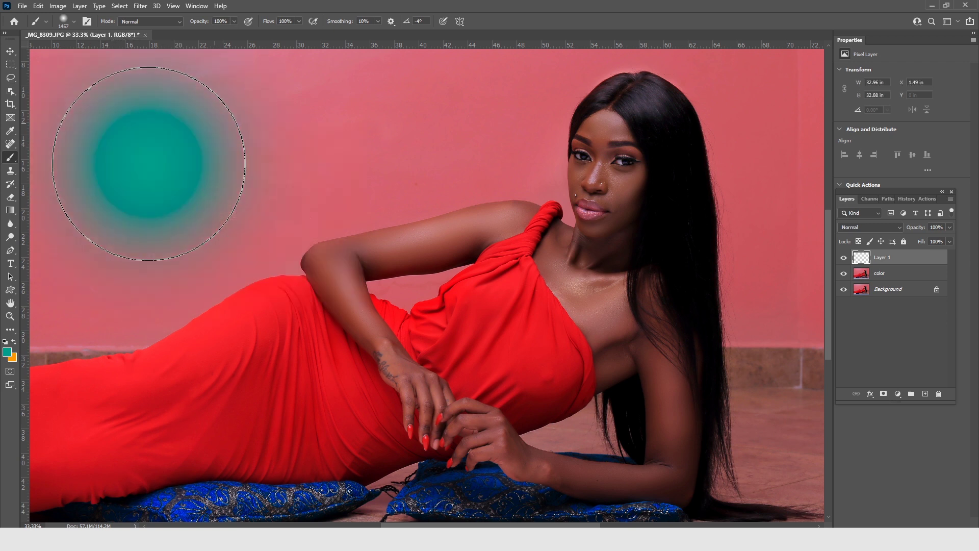
{"action": "key", "text": "ctrl+z"}
- Paint a hard 417 px teal dot on the wall, then select the 'color' layer
{"action": "right_click", "coordinate": [148, 163]}
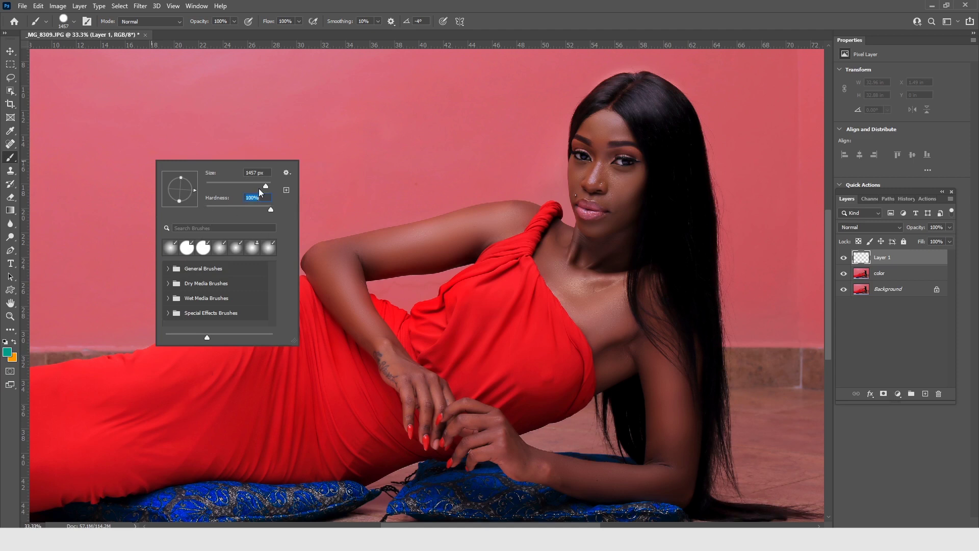
{"action": "left_click", "coordinate": [257, 183]}
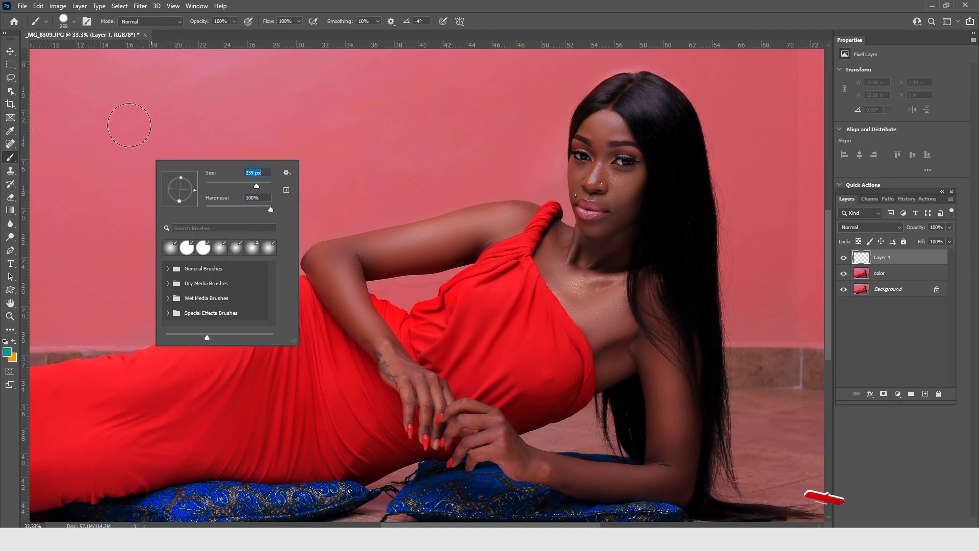
{"action": "type", "text": "417"}
{"action": "key", "text": "Return"}
{"action": "left_click", "coordinate": [140, 137]}
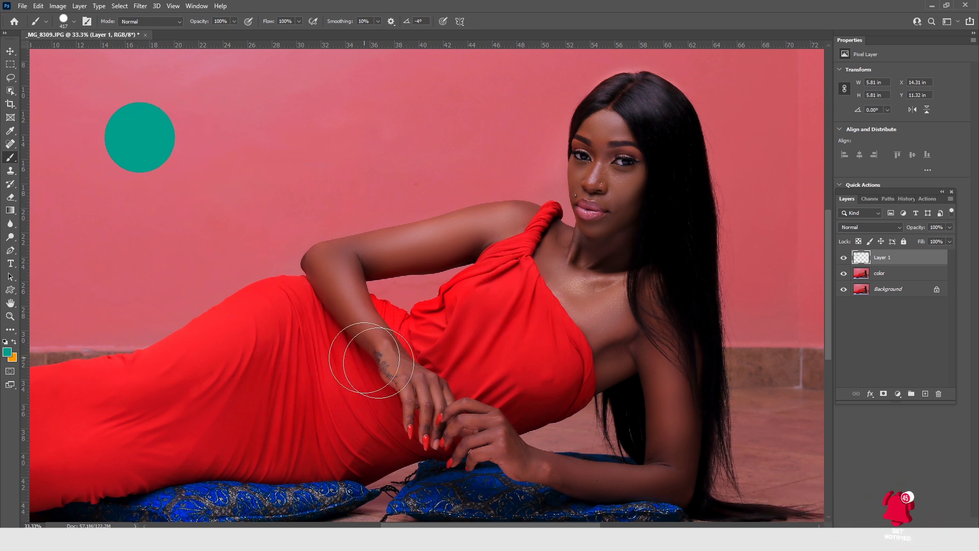
{"action": "left_click", "coordinate": [884, 276]}
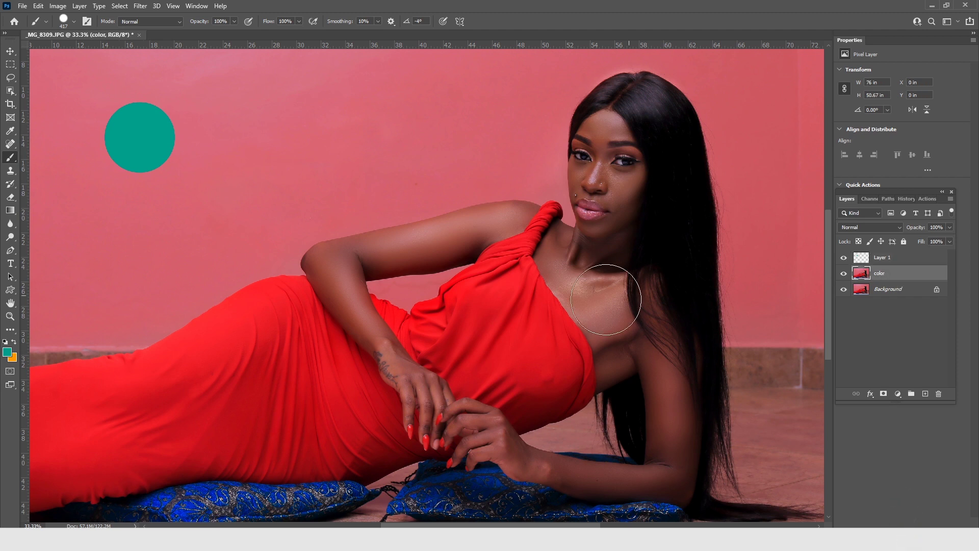
- Zoom out to the whole photo and auto-select the dress with an Object Selection box
{"action": "left_click", "coordinate": [316, 311], "text": "alt"}
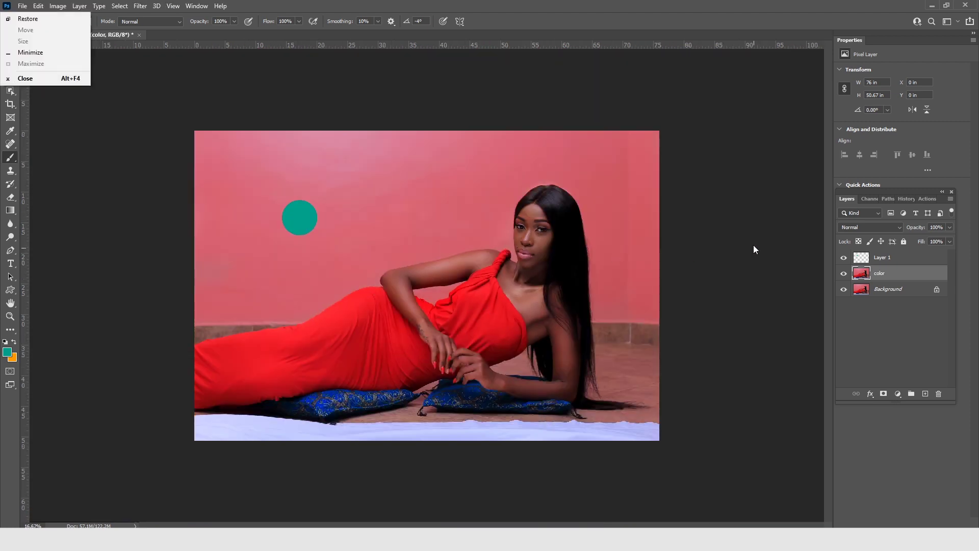
{"action": "key", "text": "Escape"}
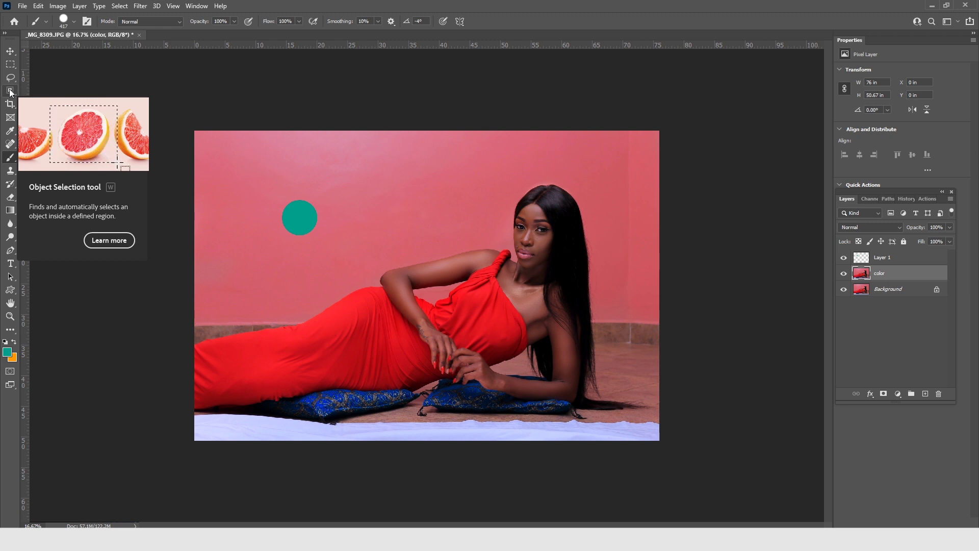
{"action": "left_click", "coordinate": [10, 90]}
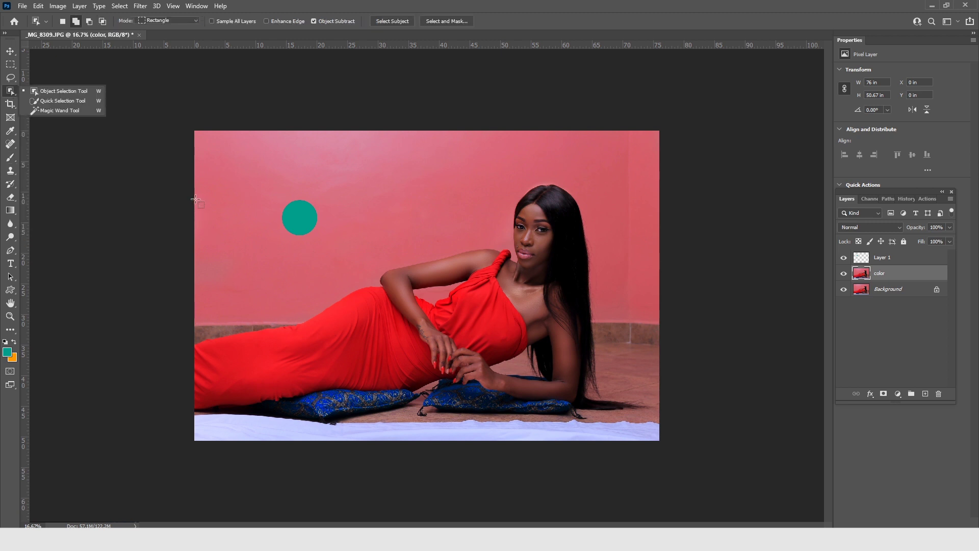
{"action": "mouse_move", "coordinate": [197, 199]}
{"action": "left_mouse_down"}
{"action": "mouse_move", "coordinate": [511, 375]}
{"action": "mouse_move", "coordinate": [529, 397]}
{"action": "left_mouse_up"}
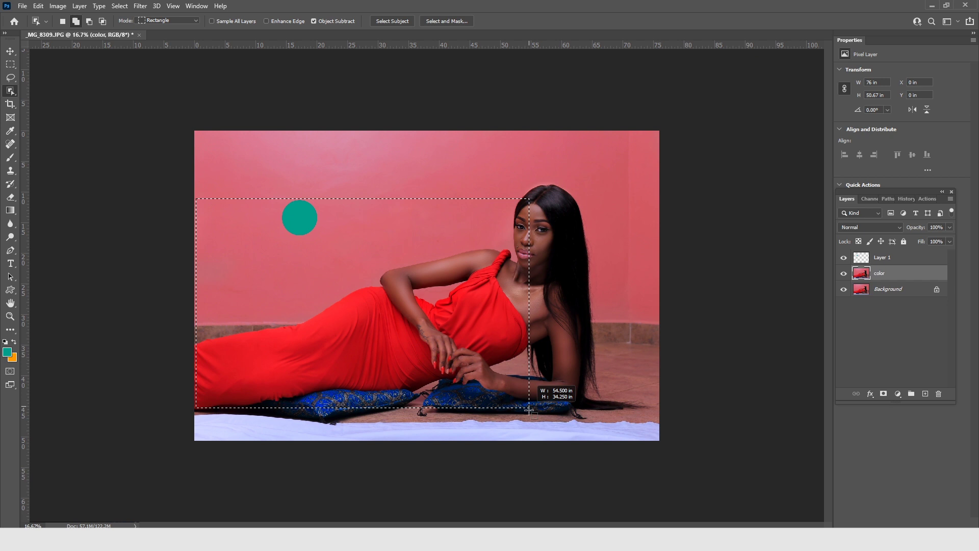
{"action": "left_click_drag", "start_coordinate": [529, 397], "coordinate": [530, 417]}
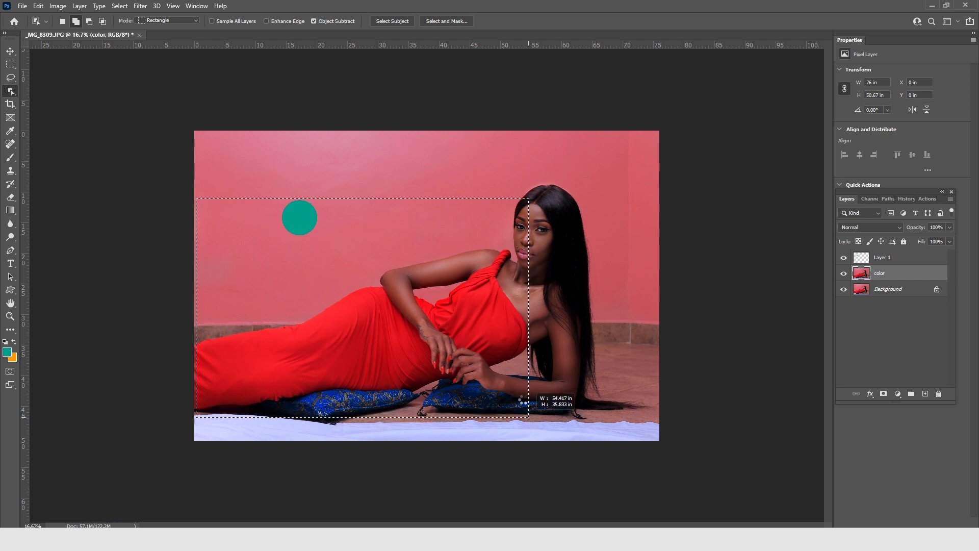
{"action": "left_click_drag", "start_coordinate": [524, 402], "coordinate": [523, 399]}
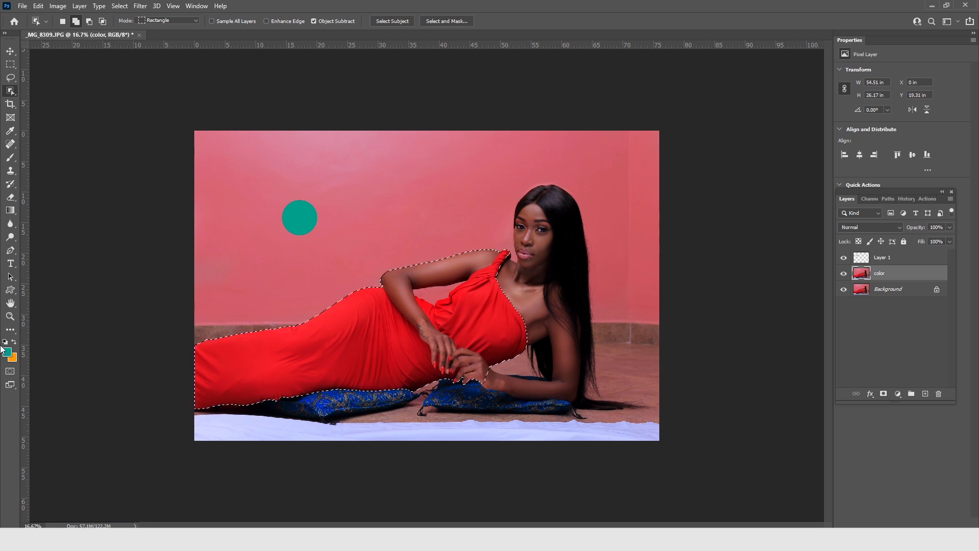
- Zoom in on the shoulder strap and remove the chin and neck from the selection
{"action": "left_click", "coordinate": [10, 316]}
{"action": "left_click", "coordinate": [519, 265]}
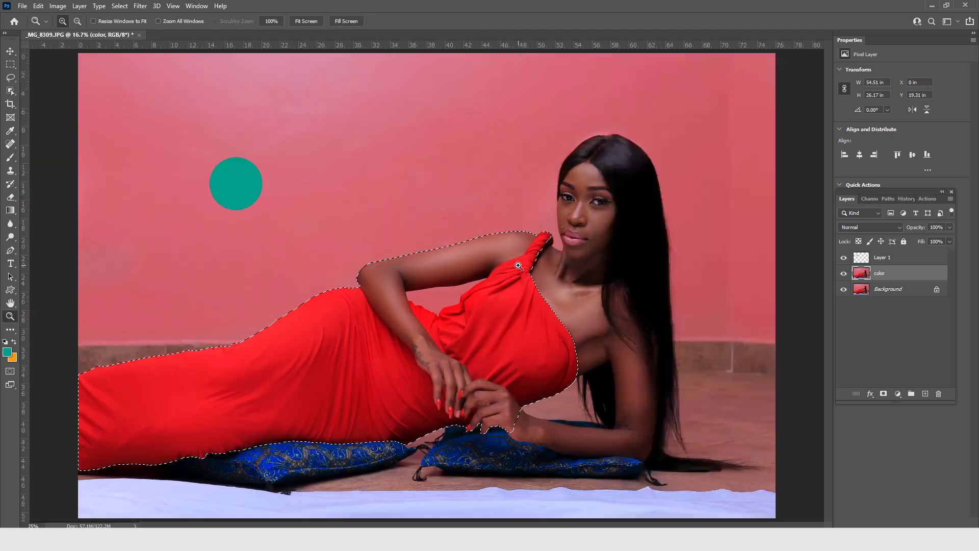
{"action": "left_click", "coordinate": [553, 254]}
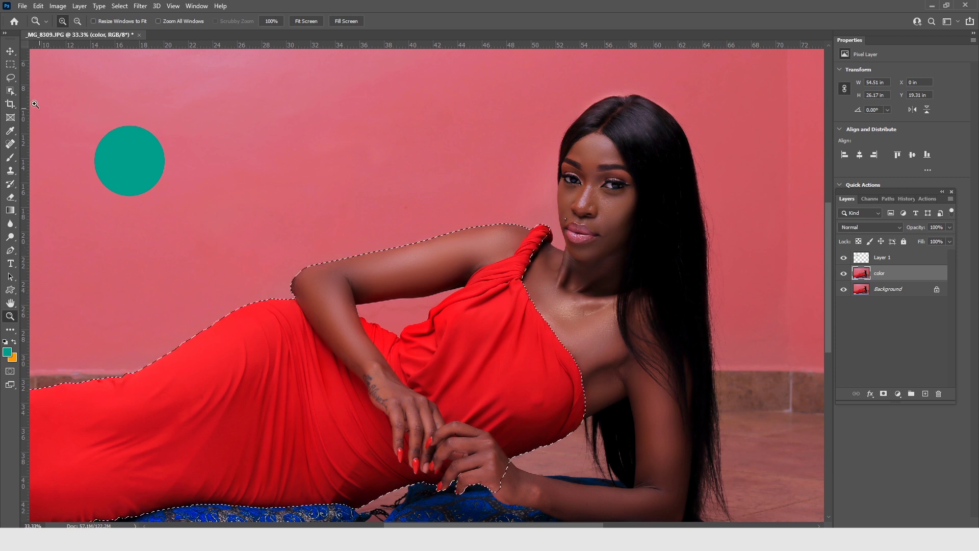
{"action": "left_click", "coordinate": [11, 91]}
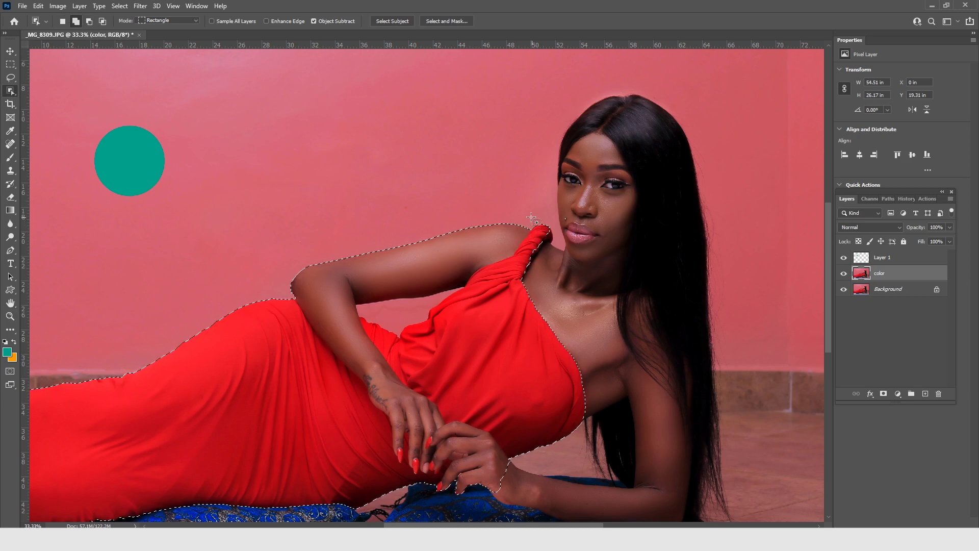
{"action": "left_click_drag", "start_coordinate": [531, 215], "coordinate": [559, 254]}
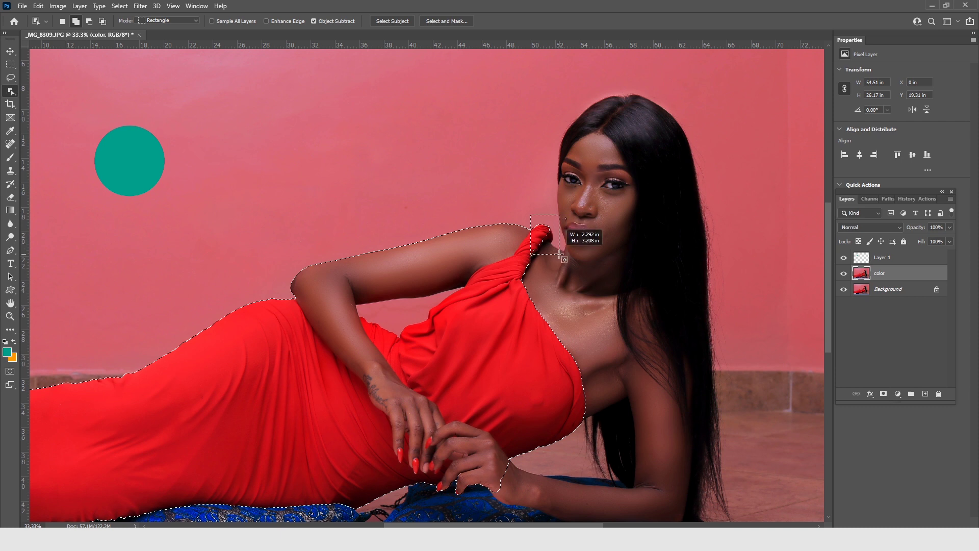
{"action": "left_click_drag", "start_coordinate": [559, 254], "coordinate": [548, 240]}
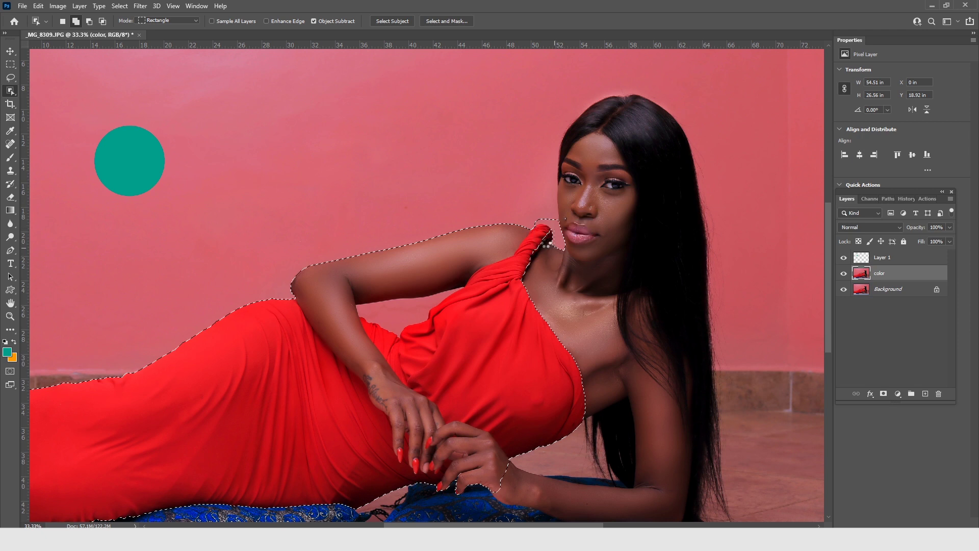
{"action": "scroll", "coordinate": [429, 295], "scroll_direction": "down", "scroll_amount": 5}
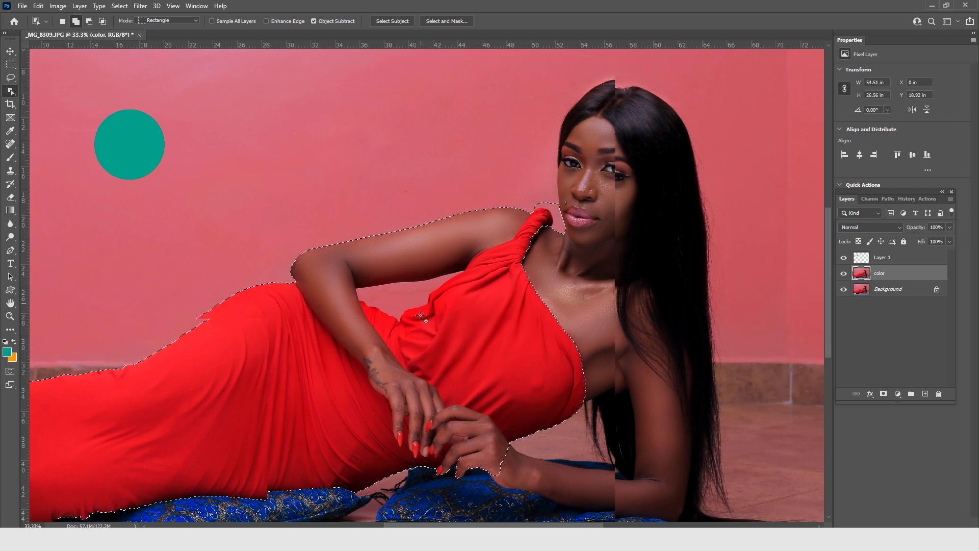
{"action": "scroll", "coordinate": [448, 236], "scroll_direction": "down", "scroll_amount": 2}
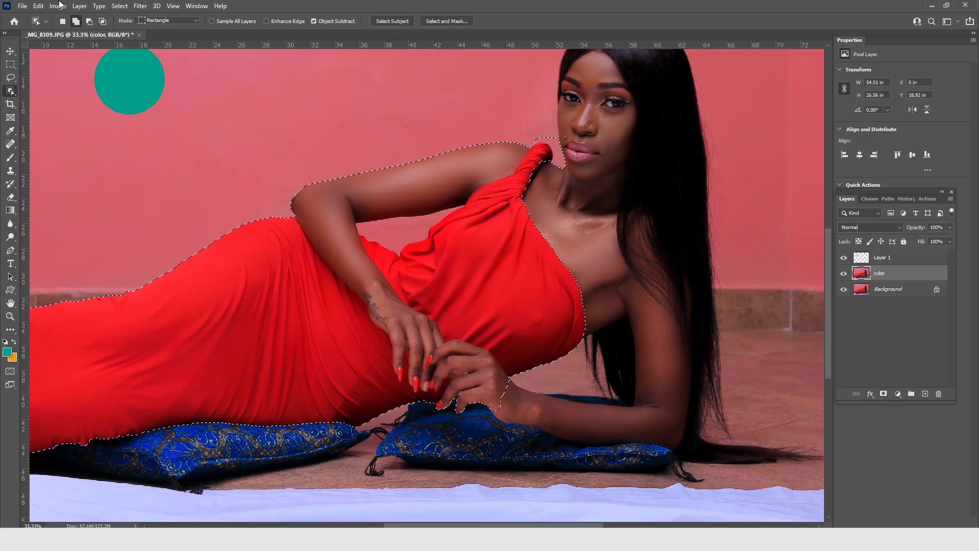
- In Subtract mode, box out the upper arm, forearm, hands and leftover fingers
{"action": "left_click", "coordinate": [89, 22]}
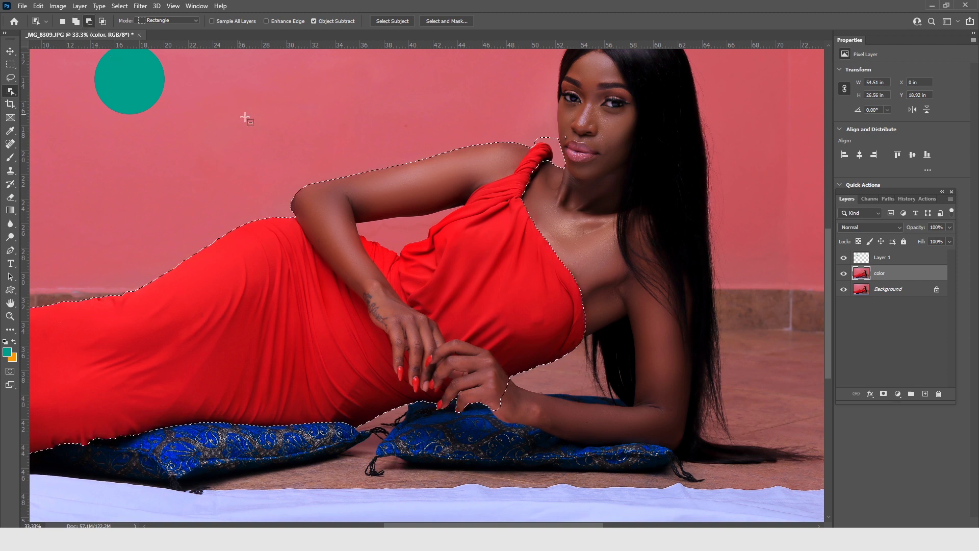
{"action": "left_click_drag", "start_coordinate": [278, 125], "coordinate": [530, 246]}
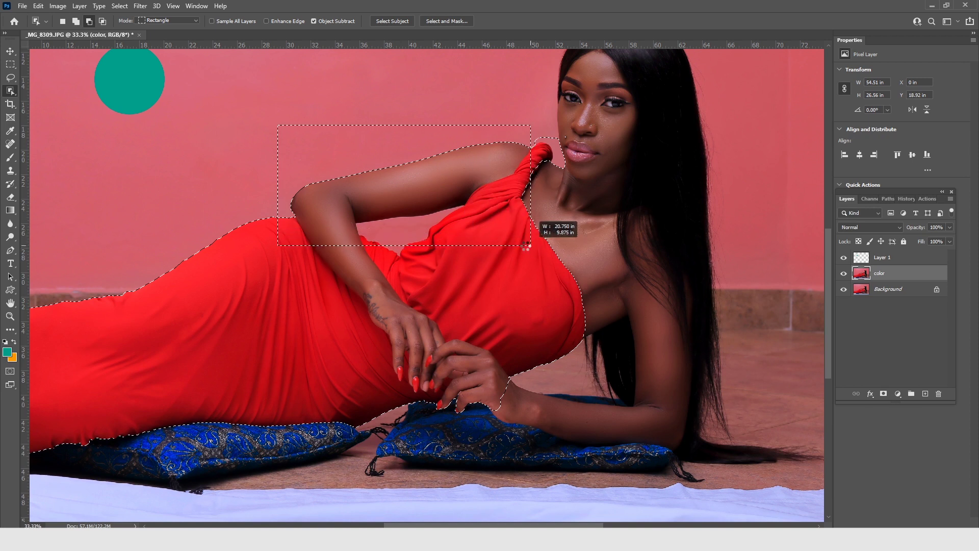
{"action": "left_click_drag", "start_coordinate": [530, 245], "coordinate": [531, 245]}
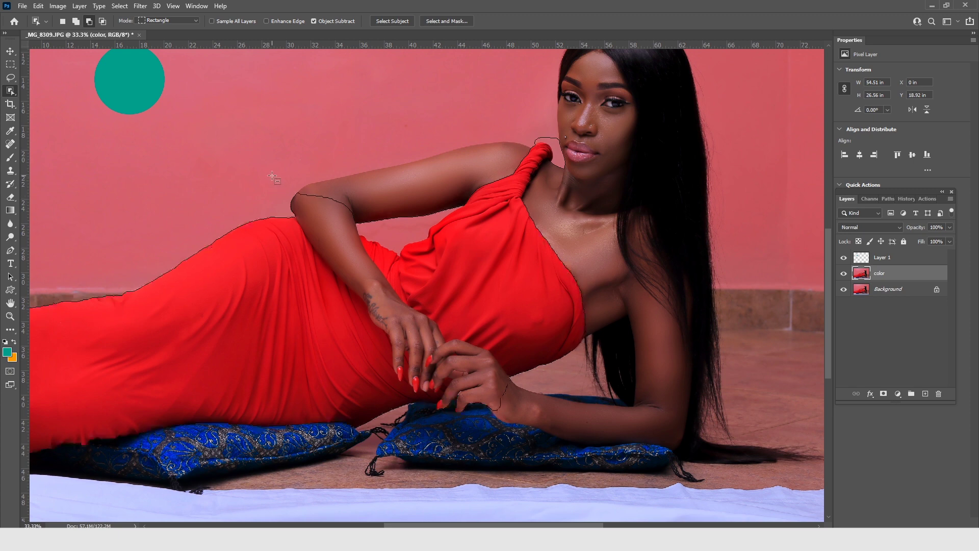
{"action": "left_click_drag", "start_coordinate": [273, 176], "coordinate": [416, 341]}
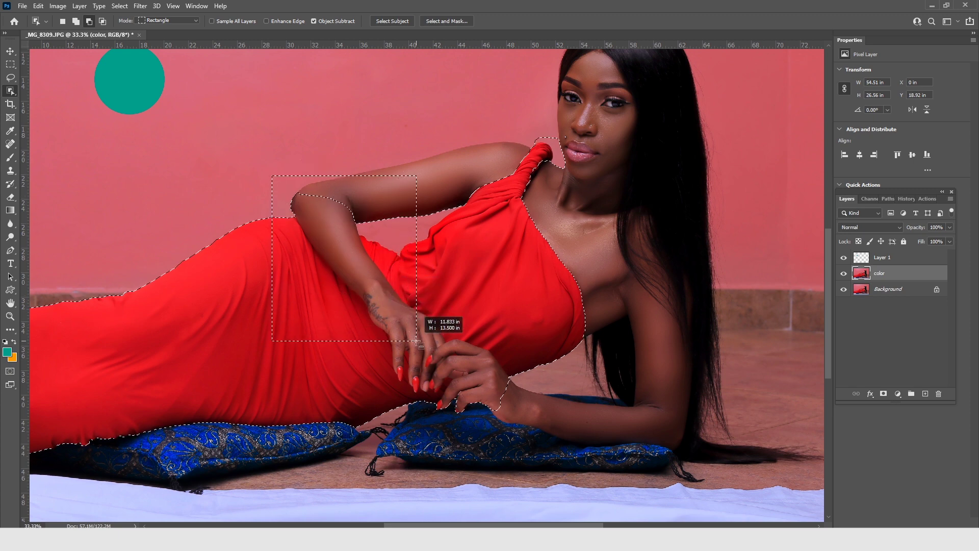
{"action": "left_click_drag", "start_coordinate": [417, 341], "coordinate": [416, 341]}
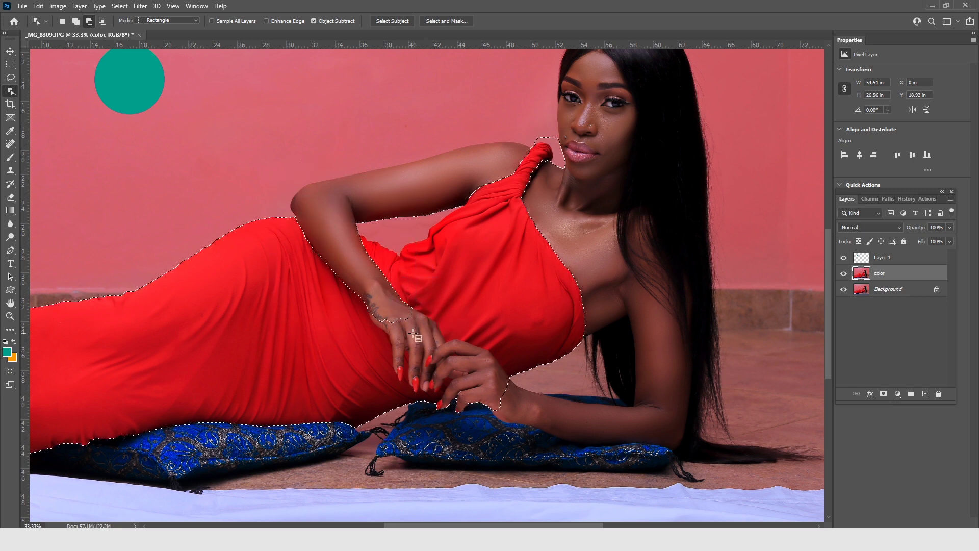
{"action": "left_click_drag", "start_coordinate": [353, 291], "coordinate": [510, 419]}
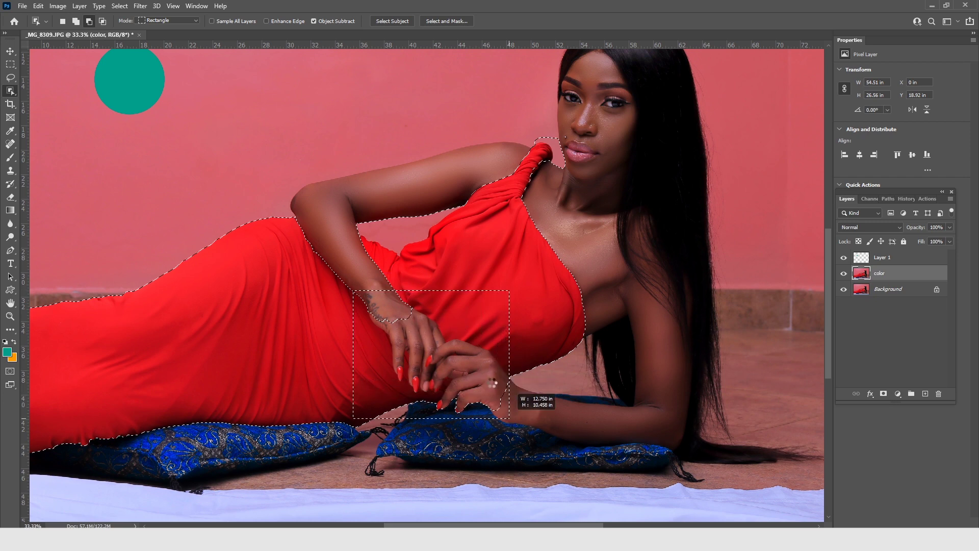
{"action": "left_click_drag", "start_coordinate": [493, 383], "coordinate": [489, 379]}
{"action": "left_click_drag", "start_coordinate": [449, 322], "coordinate": [516, 419]}
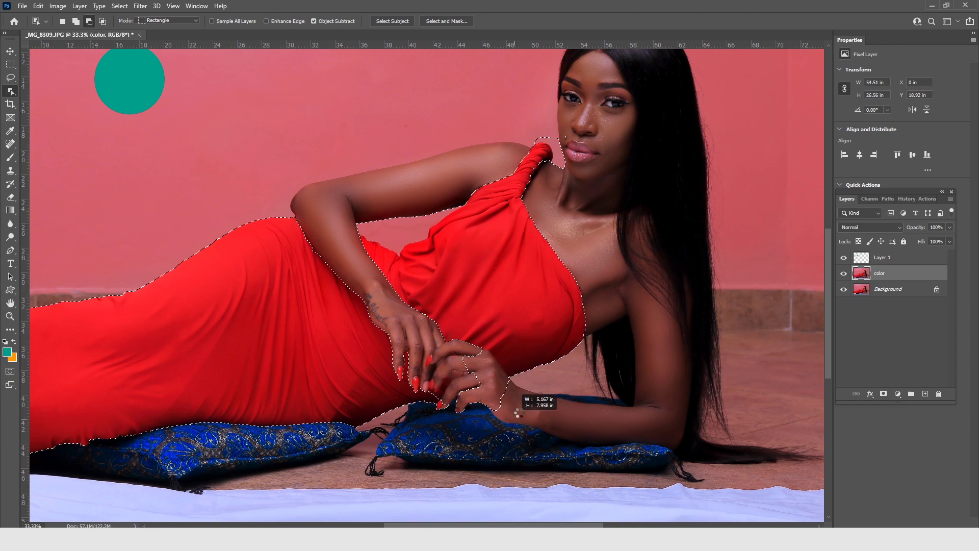
{"action": "left_click_drag", "start_coordinate": [465, 335], "coordinate": [503, 386]}
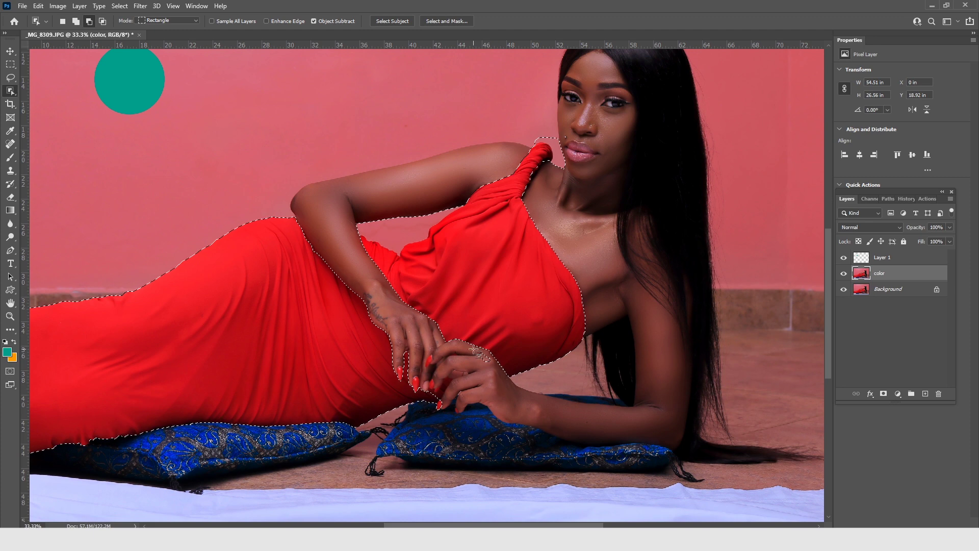
{"action": "left_click_drag", "start_coordinate": [472, 348], "coordinate": [503, 385]}
{"action": "left_click_drag", "start_coordinate": [535, 137], "coordinate": [570, 151]}
- Zoom in on the shoulder and Lasso-subtract the bulge above the red strap fabric
{"action": "key", "text": "z"}
{"action": "left_click", "coordinate": [544, 130]}
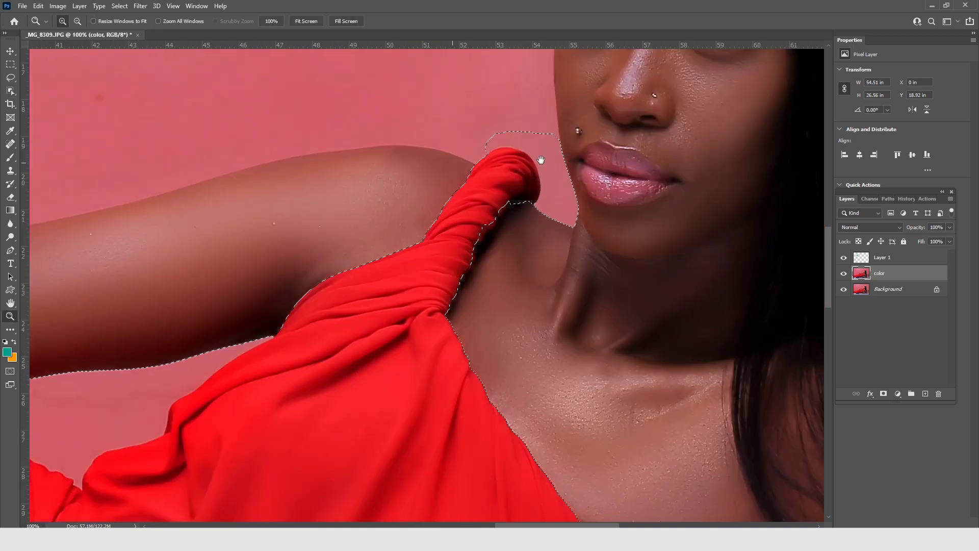
{"action": "left_click_drag", "start_coordinate": [542, 159], "coordinate": [455, 162]}
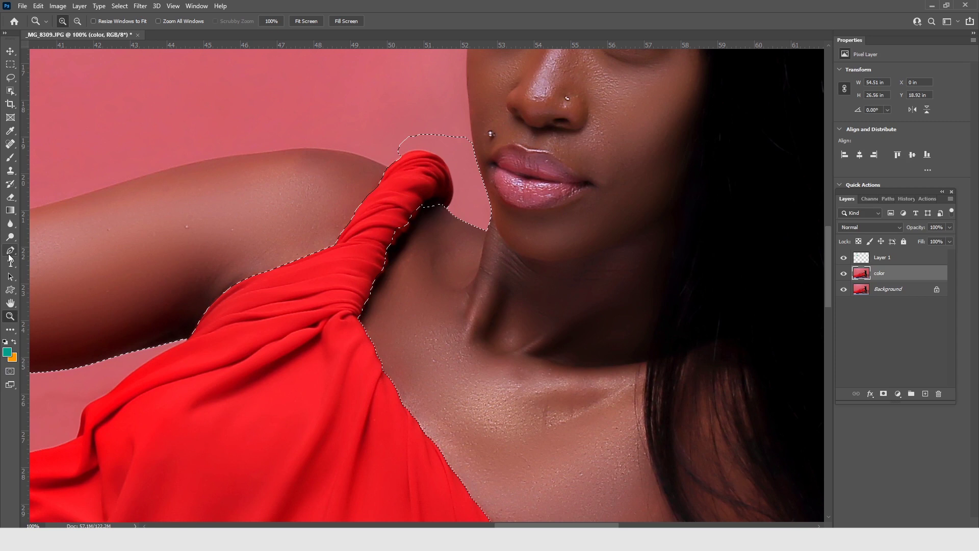
{"action": "left_click", "coordinate": [10, 250]}
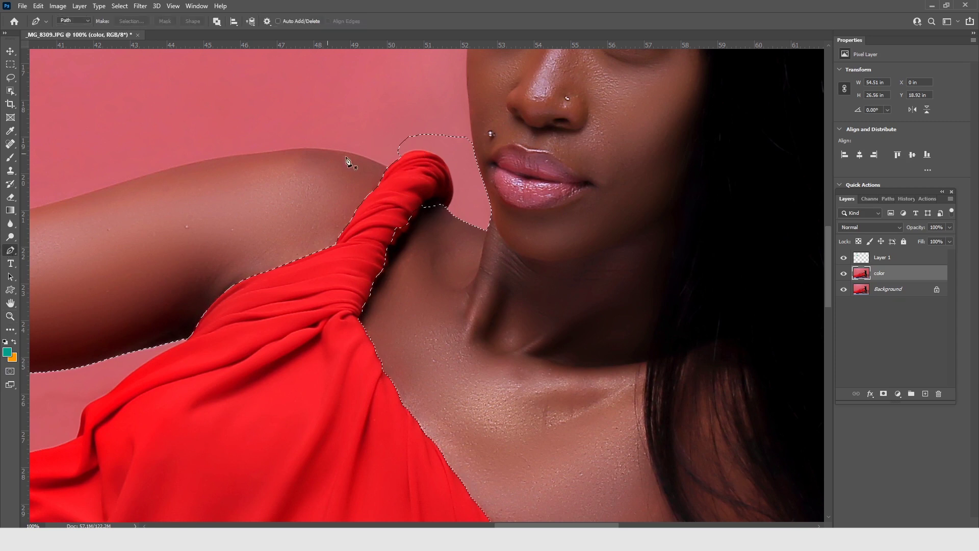
{"action": "key", "text": "l"}
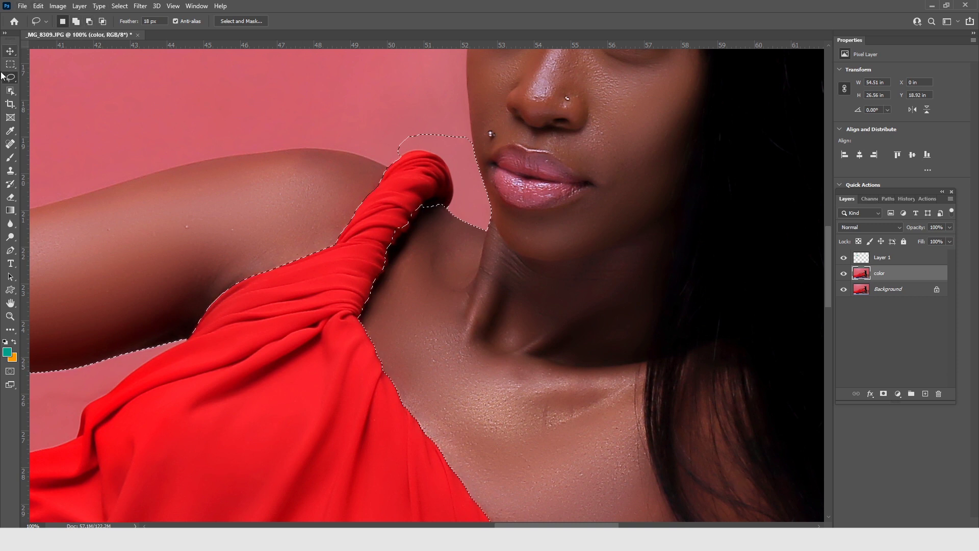
{"action": "left_click", "coordinate": [90, 21]}
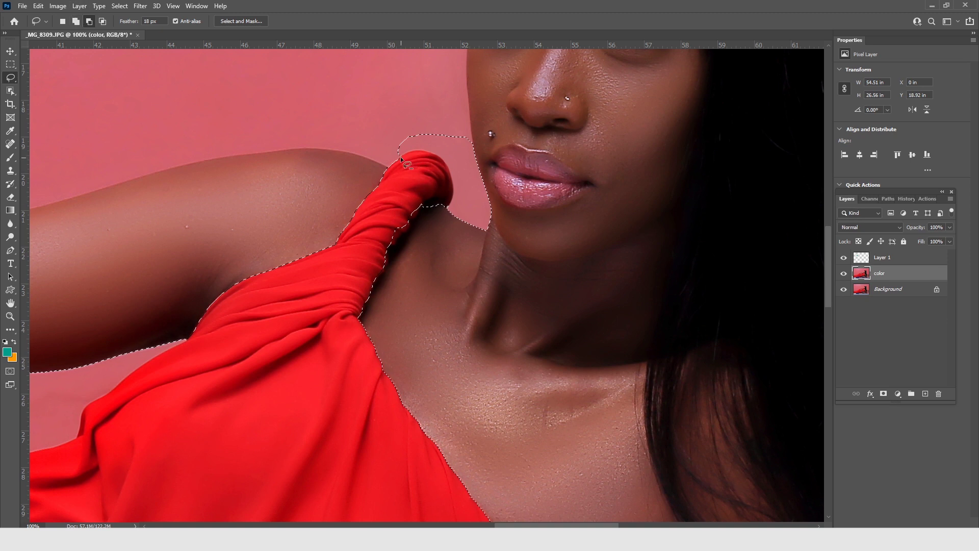
{"action": "left_click_drag", "start_coordinate": [409, 152], "coordinate": [426, 152]}
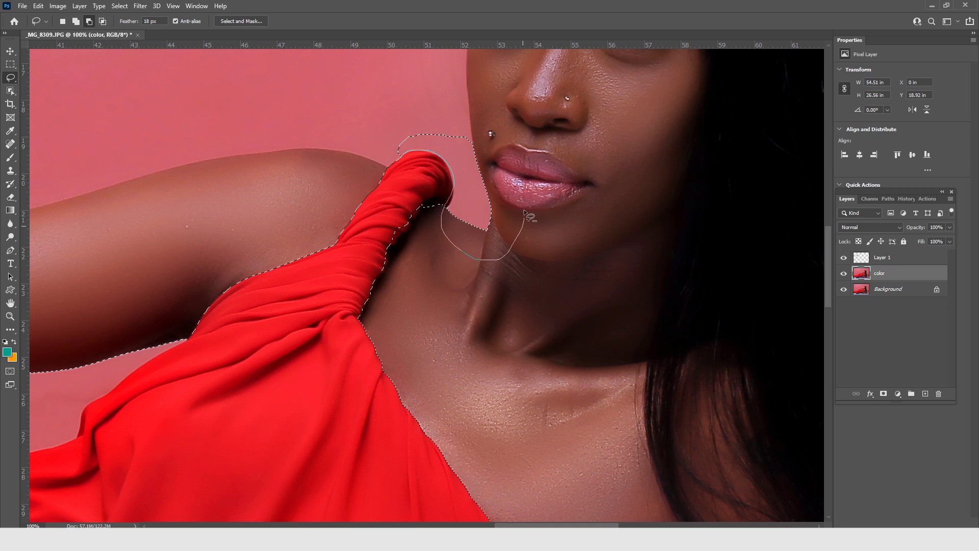
{"action": "left_click_drag", "start_coordinate": [442, 214], "coordinate": [436, 153]}
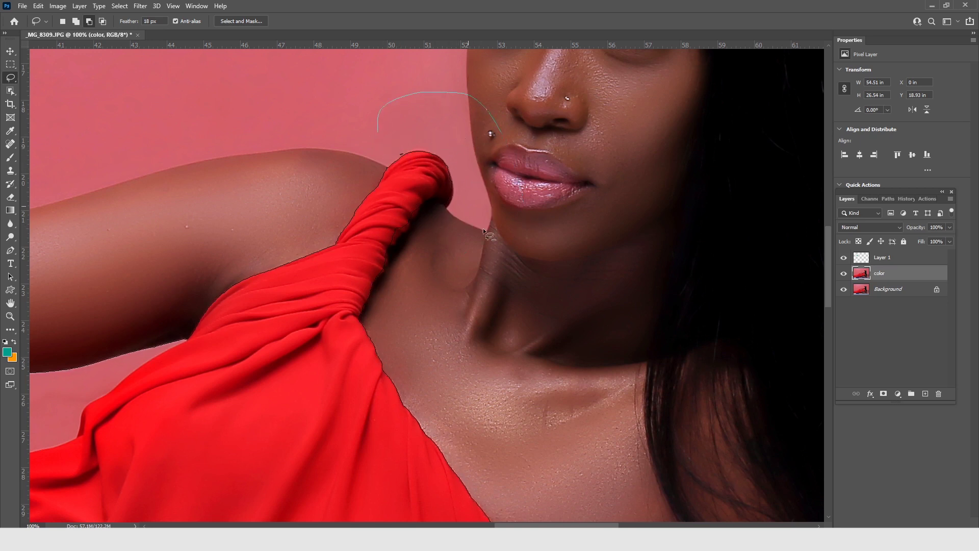
{"action": "scroll", "coordinate": [462, 215], "scroll_direction": "down", "scroll_amount": 1}
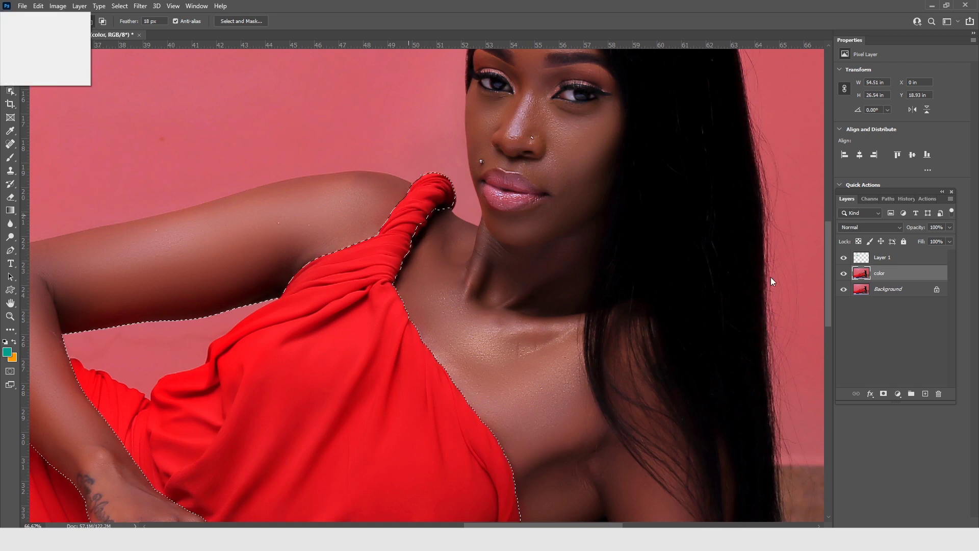
- Zoom out to the full photo, then add a group above 'color' with a dress-shaped layer mask
{"action": "left_click", "coordinate": [819, 259]}
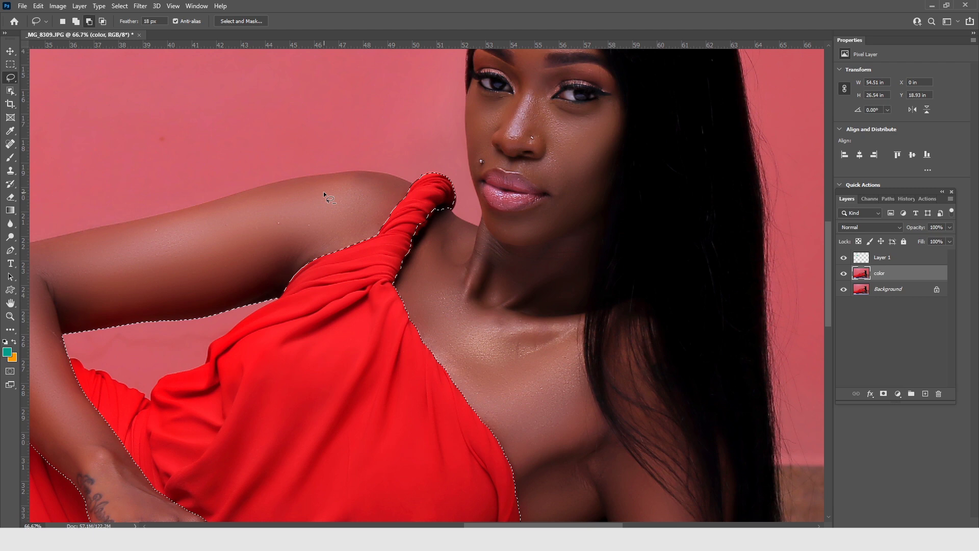
{"action": "key", "text": "z"}
{"action": "left_click", "coordinate": [380, 231], "text": "alt"}
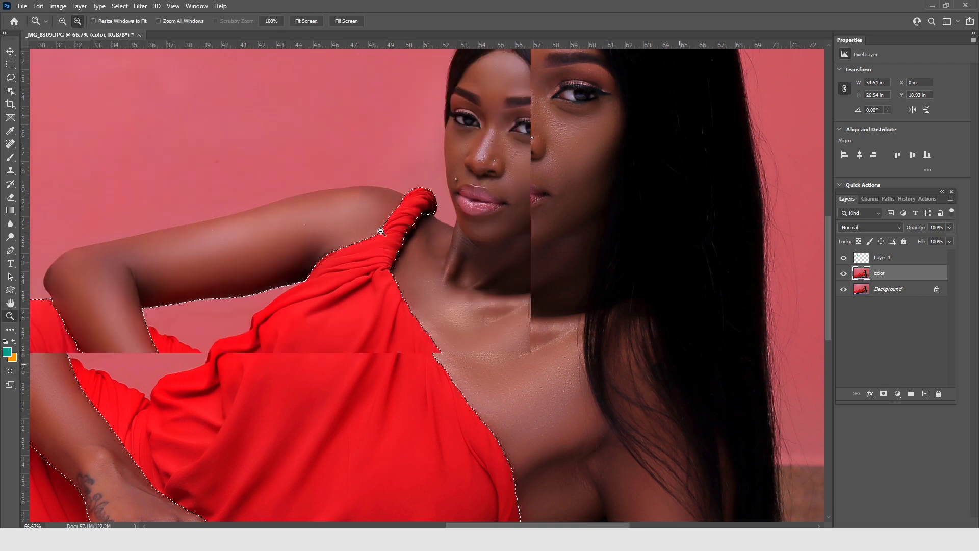
{"action": "left_click", "coordinate": [381, 231], "text": "alt"}
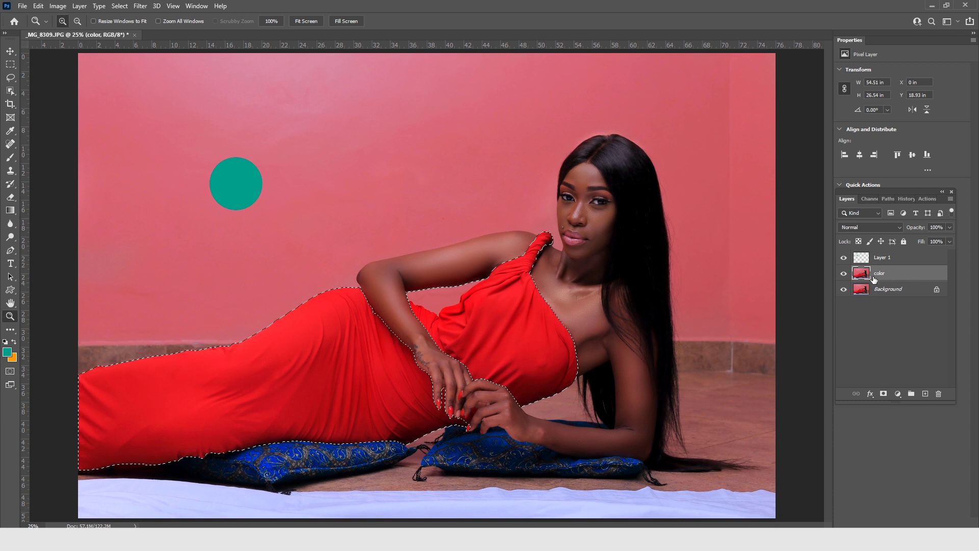
{"action": "left_click", "coordinate": [911, 394]}
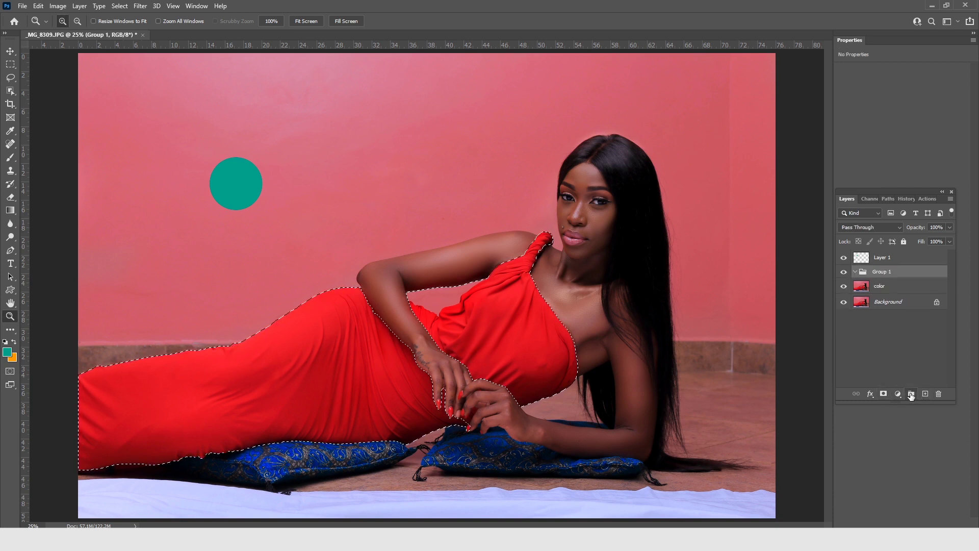
{"action": "left_click", "coordinate": [884, 395]}
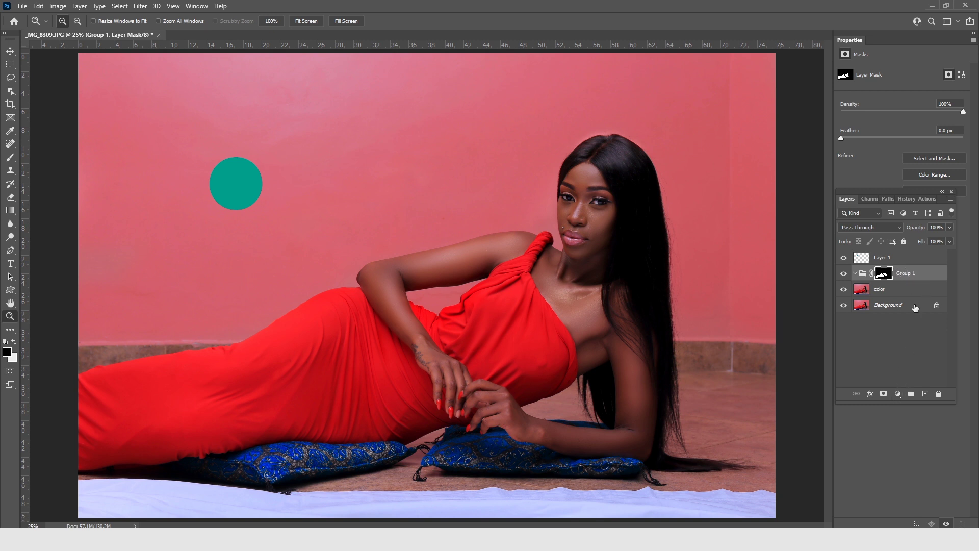
- Add a Solid Color fill layer in teal #119d8b inside the masked dress group
{"action": "left_click", "coordinate": [898, 395]}
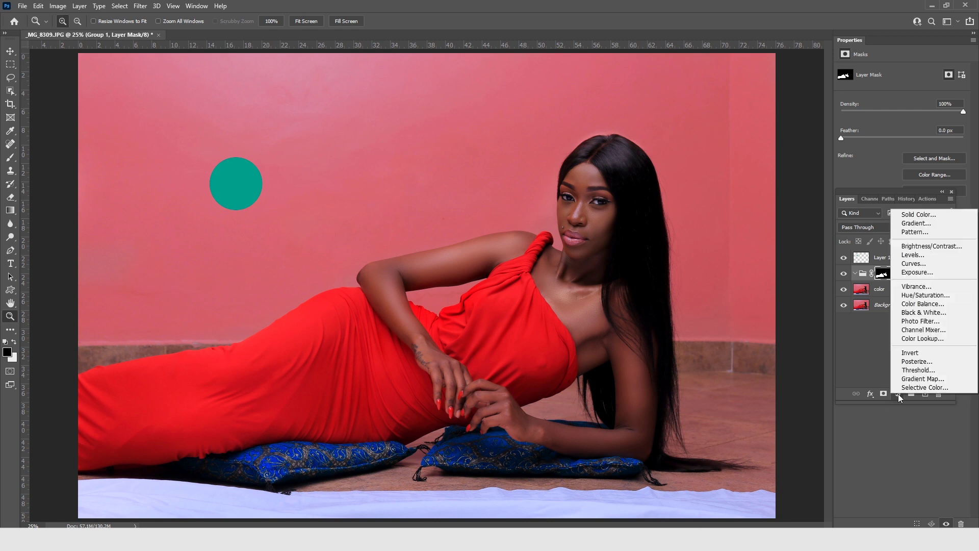
{"action": "left_click", "coordinate": [919, 215]}
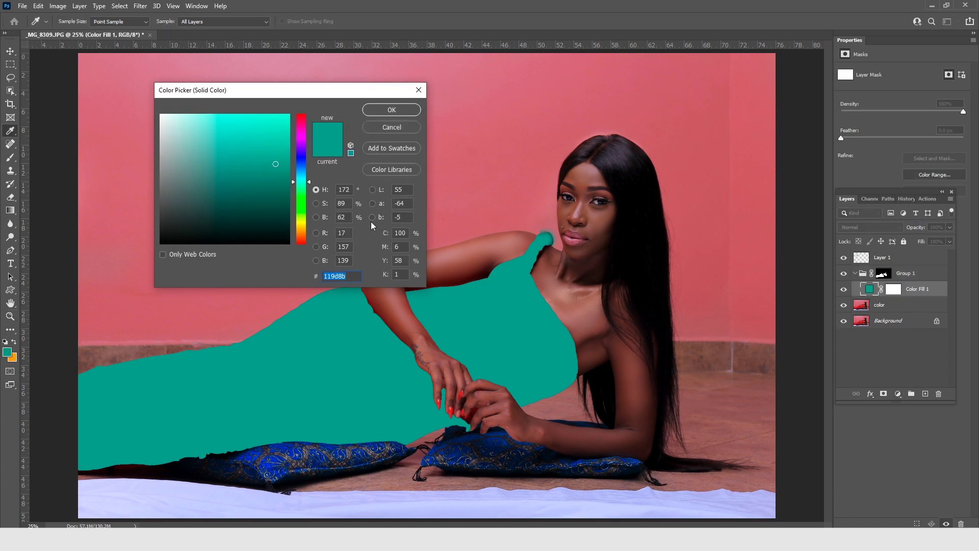
{"action": "left_click_drag", "start_coordinate": [354, 89], "coordinate": [695, 103]}
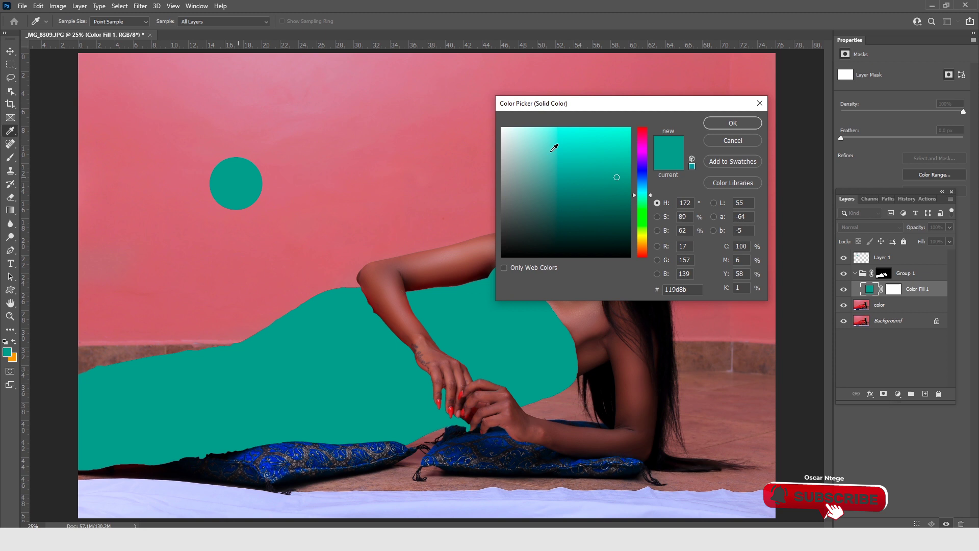
{"action": "left_click", "coordinate": [734, 123]}
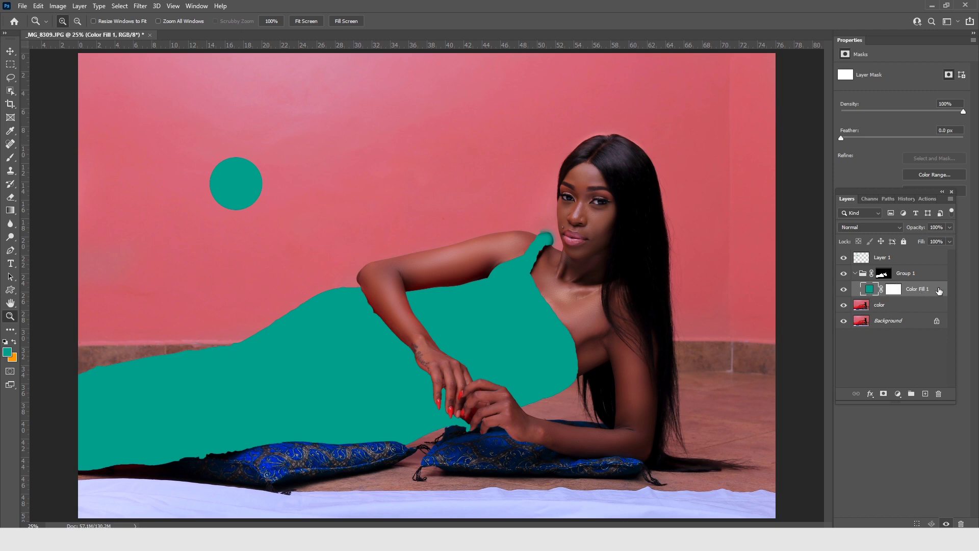
- Set Color Fill 1's blend mode to Color and zoom in on the dress
{"action": "left_click", "coordinate": [898, 225]}
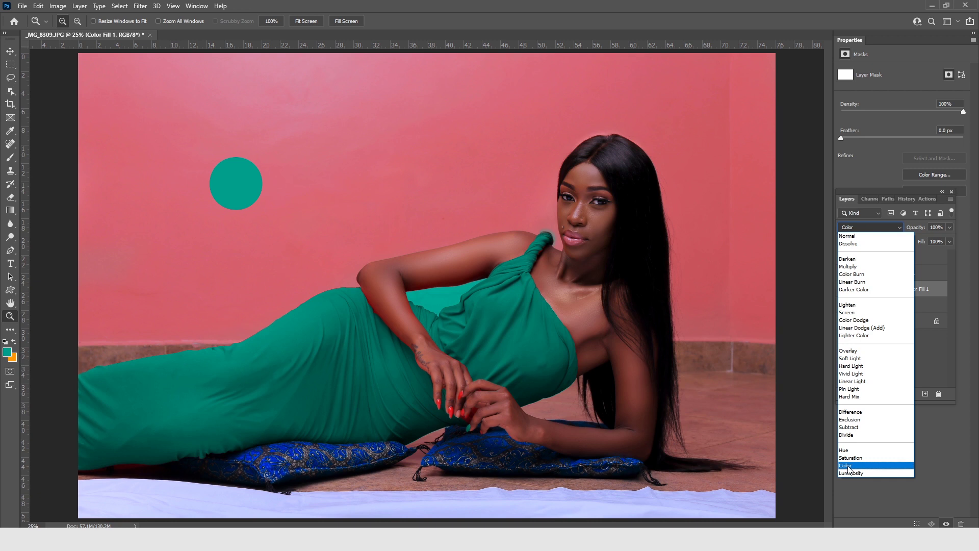
{"action": "left_click", "coordinate": [848, 466]}
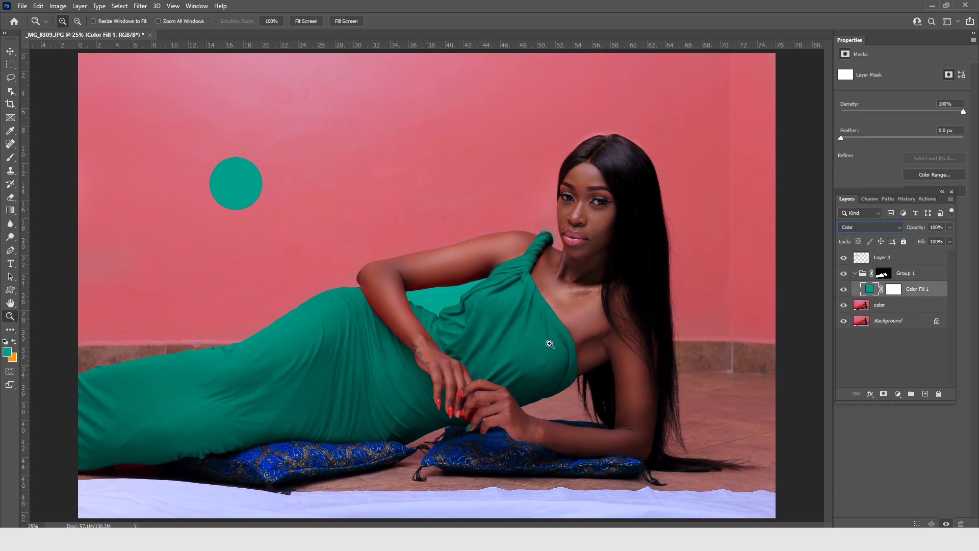
{"action": "left_click", "coordinate": [537, 296]}
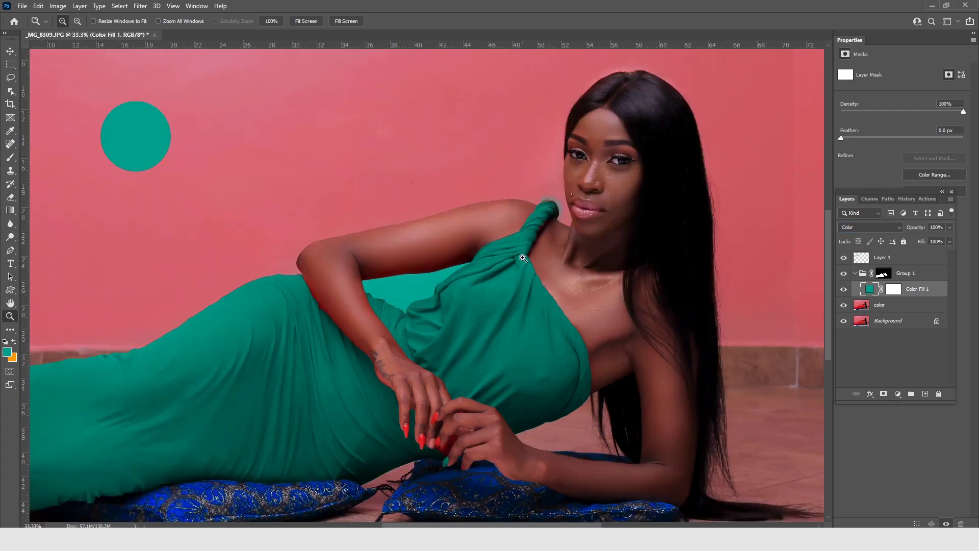
{"action": "left_click", "coordinate": [534, 295]}
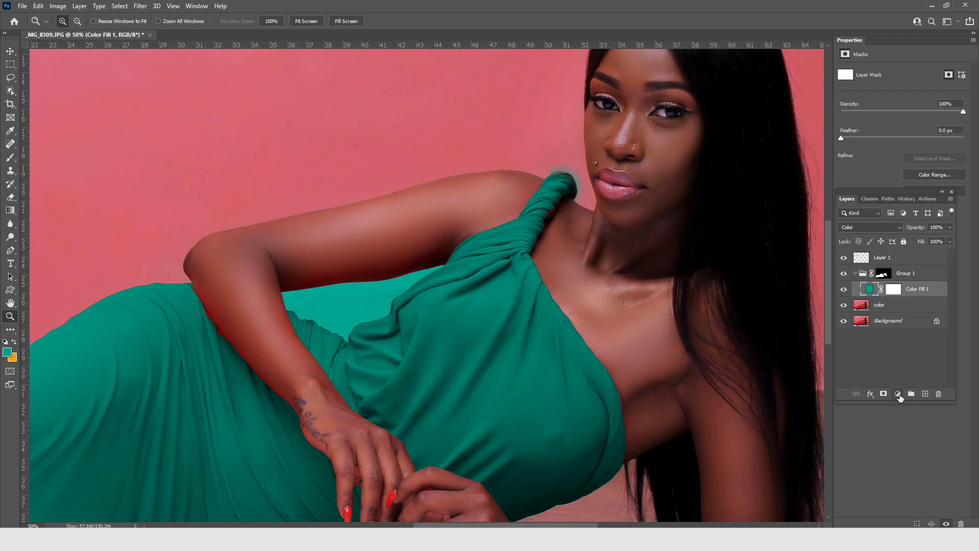
- Add Levels 1 below Color Fill 1, pulling in its white and black input sliders
{"action": "left_click", "coordinate": [898, 394]}
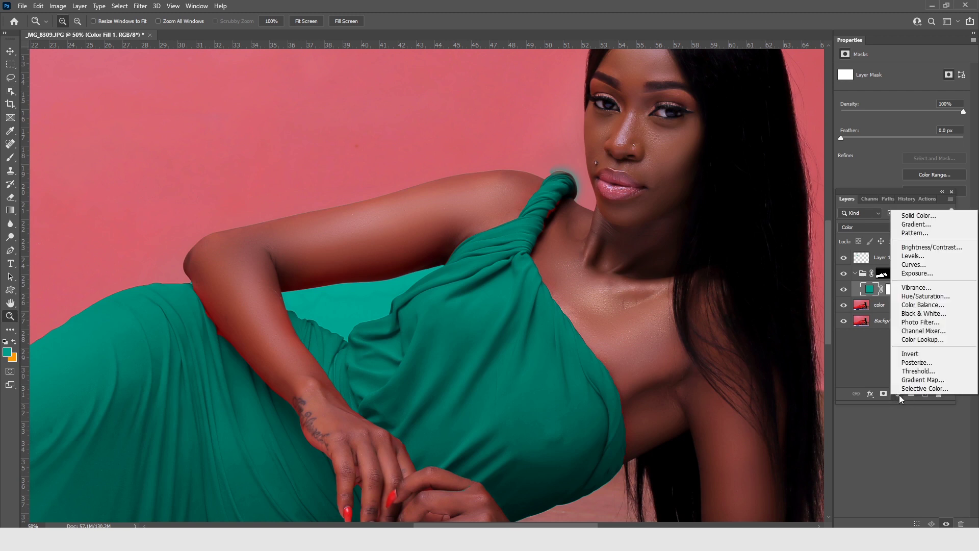
{"action": "left_click", "coordinate": [924, 256]}
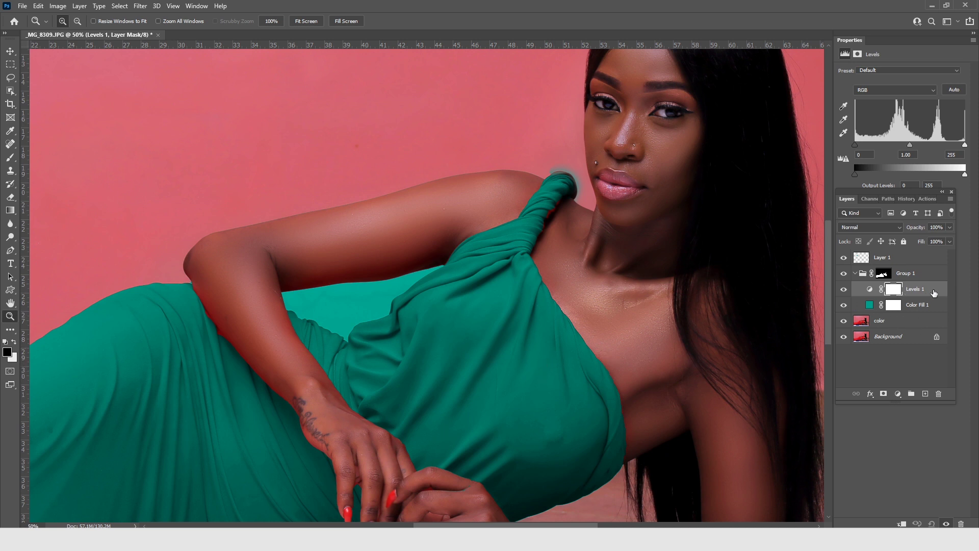
{"action": "left_click_drag", "start_coordinate": [933, 292], "coordinate": [908, 311]}
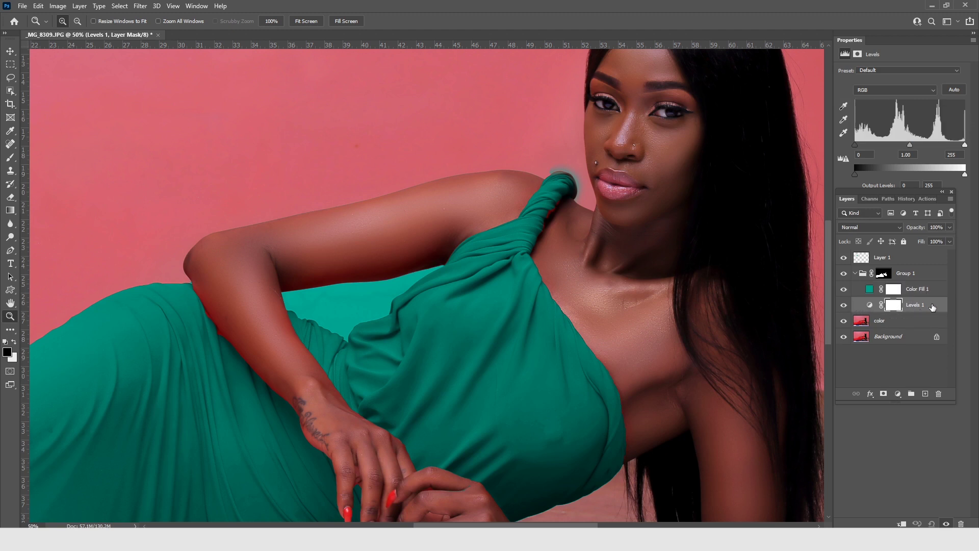
{"action": "left_click", "coordinate": [870, 305]}
{"action": "left_click_drag", "start_coordinate": [964, 146], "coordinate": [953, 146]}
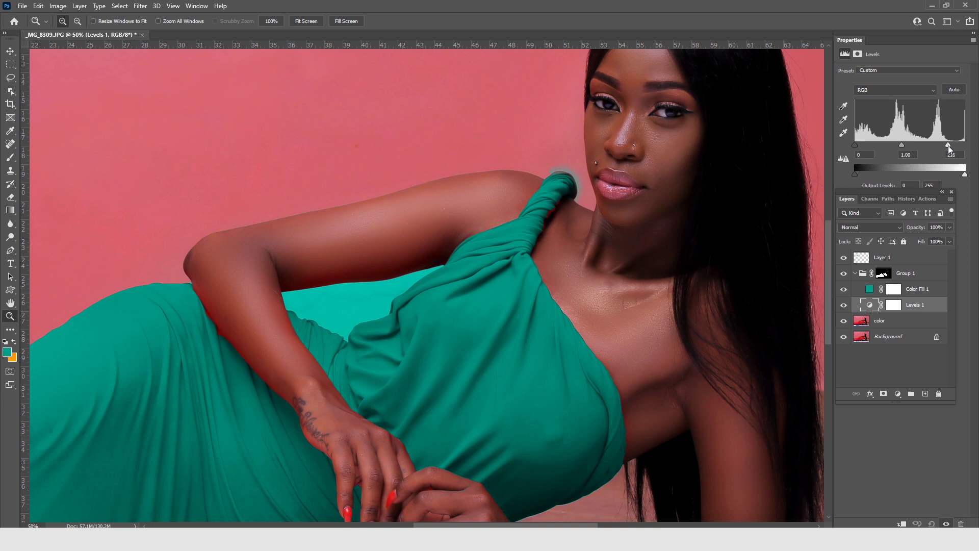
{"action": "left_click_drag", "start_coordinate": [856, 146], "coordinate": [861, 148]}
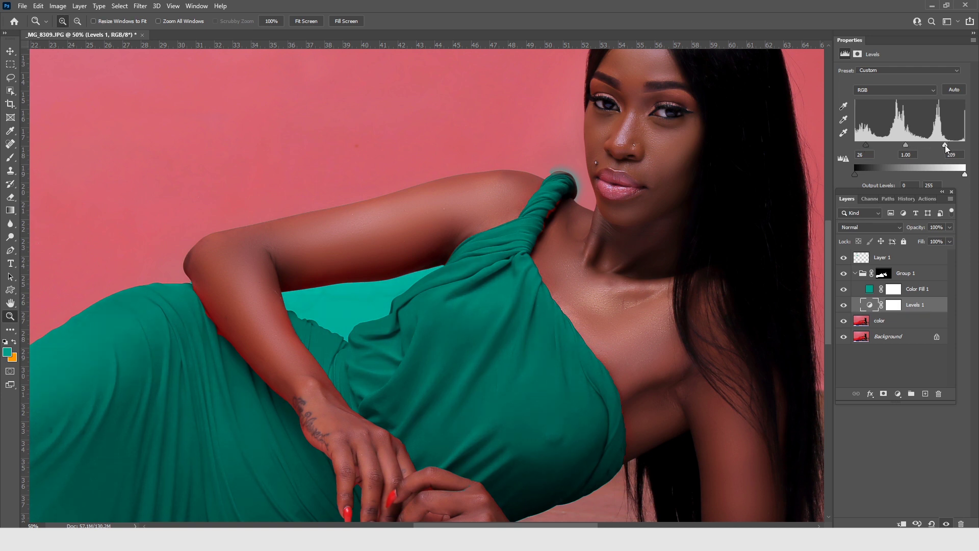
- Hide the teal circle swatch layer and target Group 1's layer mask
{"action": "left_click", "coordinate": [896, 325]}
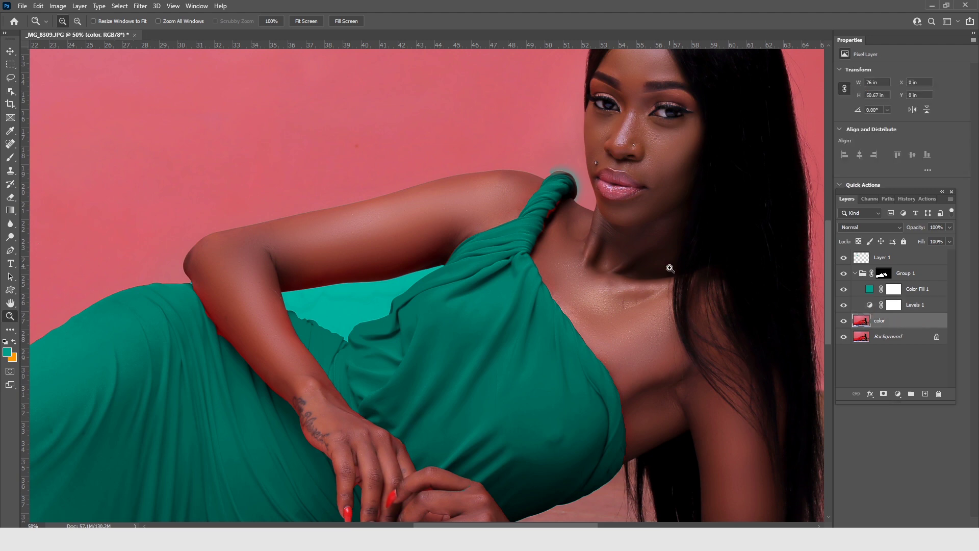
{"action": "left_click", "coordinate": [423, 228], "text": "alt"}
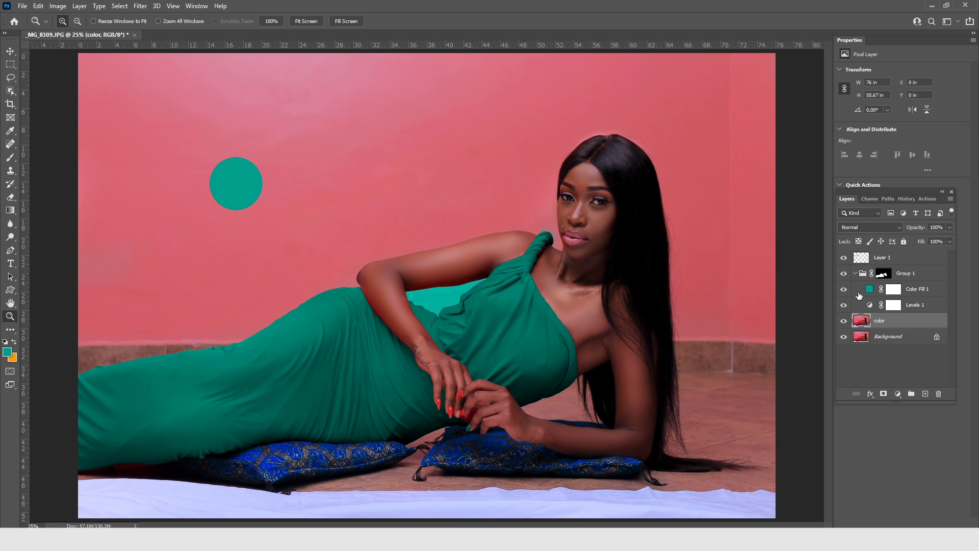
{"action": "left_click", "coordinate": [844, 259]}
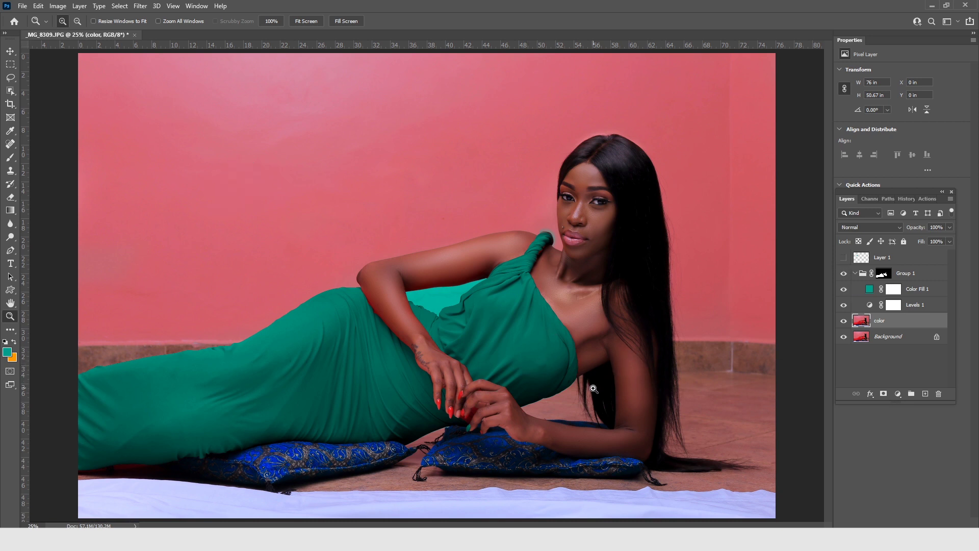
{"action": "left_click", "coordinate": [883, 275]}
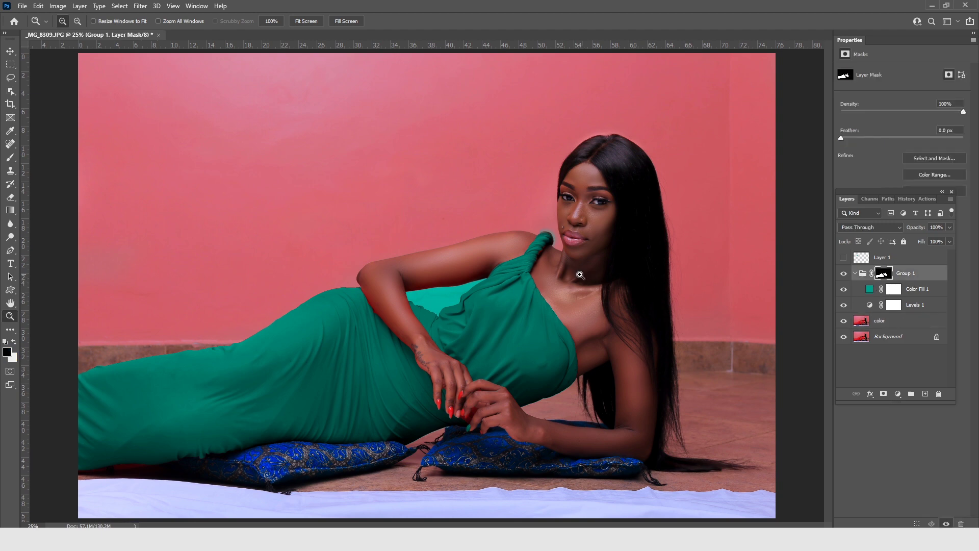
- Zoom in on the shoulder strap and set a small soft brush for the mask
{"action": "left_click", "coordinate": [548, 232]}
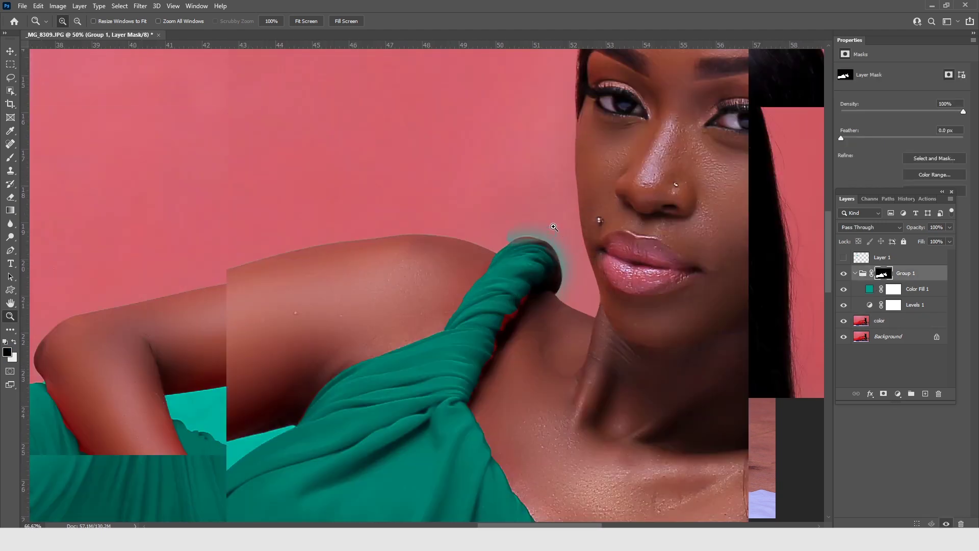
{"action": "left_click", "coordinate": [540, 255]}
{"action": "left_click", "coordinate": [538, 285]}
{"action": "left_click", "coordinate": [542, 256]}
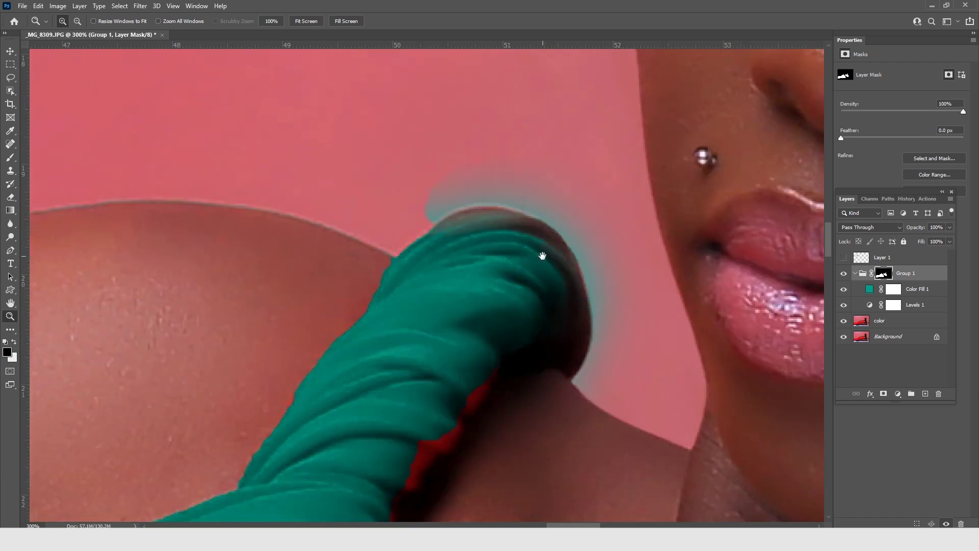
{"action": "left_click", "coordinate": [10, 158]}
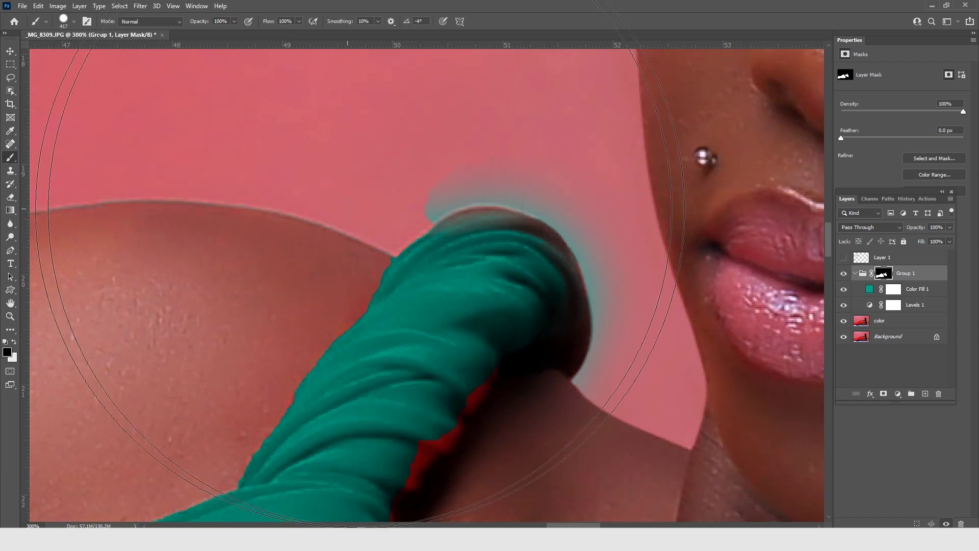
{"action": "right_click", "coordinate": [403, 206]}
{"action": "mouse_move", "coordinate": [509, 232]}
{"action": "left_mouse_down"}
{"action": "mouse_move", "coordinate": [472, 232]}
{"action": "mouse_move", "coordinate": [453, 255]}
{"action": "mouse_move", "coordinate": [463, 232]}
{"action": "left_mouse_up"}
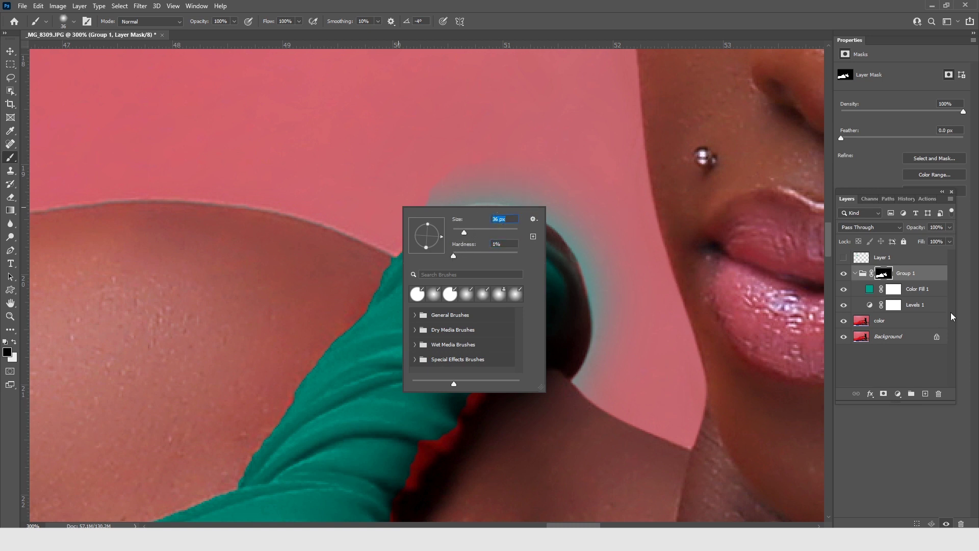
{"action": "left_click", "coordinate": [893, 276]}
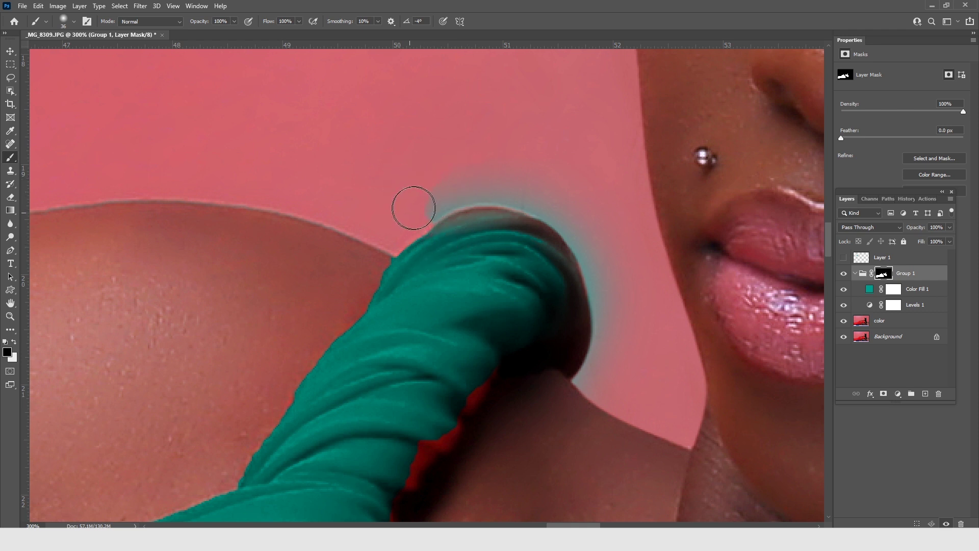
- Paint away the teal haze, halo and grey stripe around the strap using 14% hardness
{"action": "left_click_drag", "start_coordinate": [411, 208], "coordinate": [451, 191]}
{"action": "right_click", "coordinate": [545, 190]}
{"action": "left_click", "coordinate": [606, 238]}
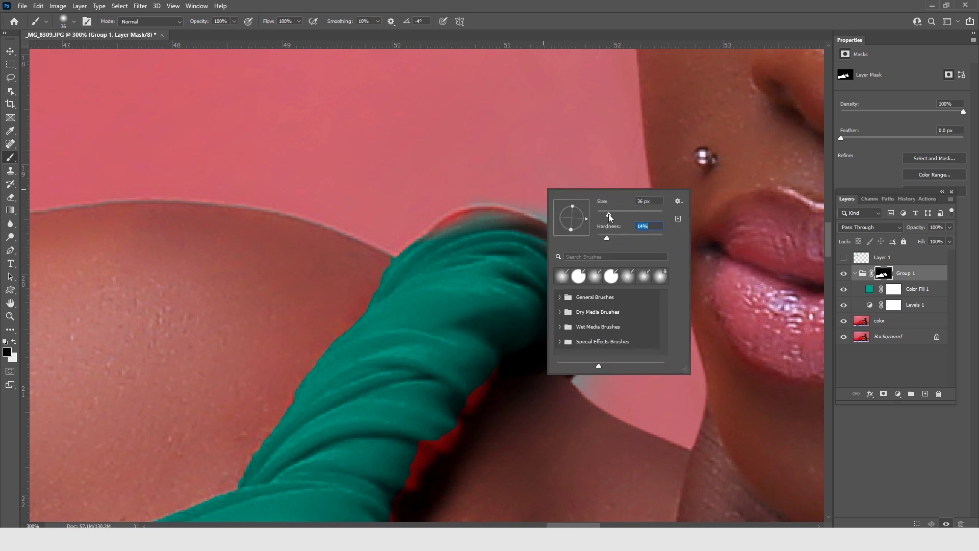
{"action": "left_click", "coordinate": [525, 184]}
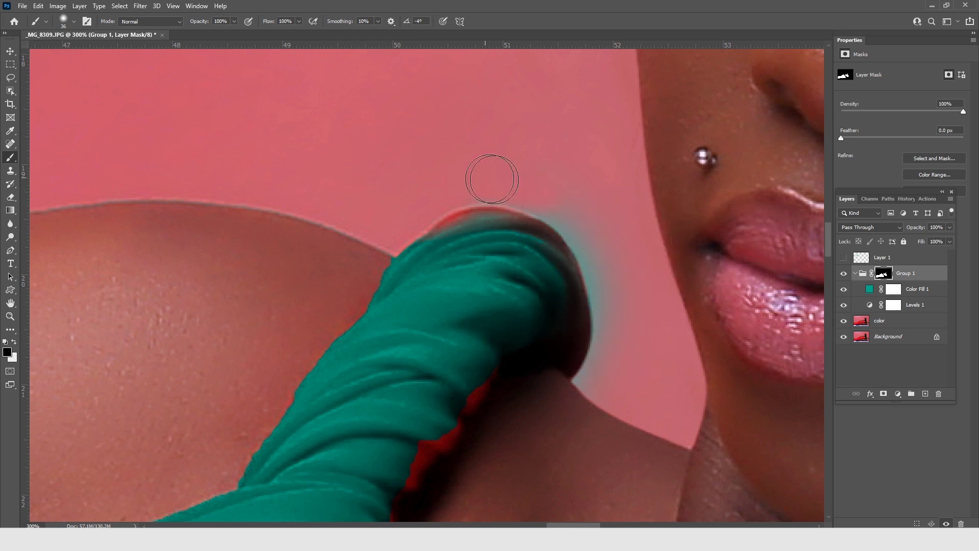
{"action": "right_click", "coordinate": [601, 235]}
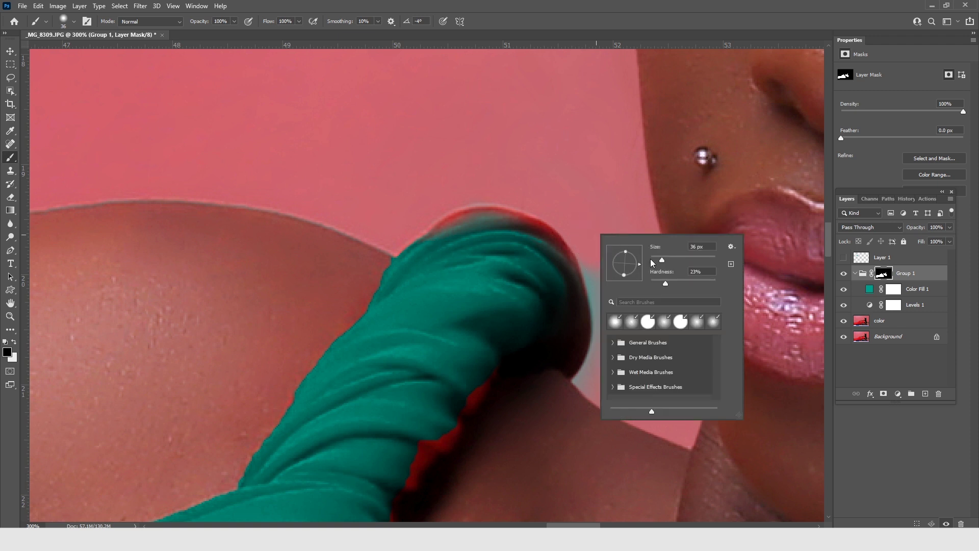
{"action": "left_click", "coordinate": [589, 235]}
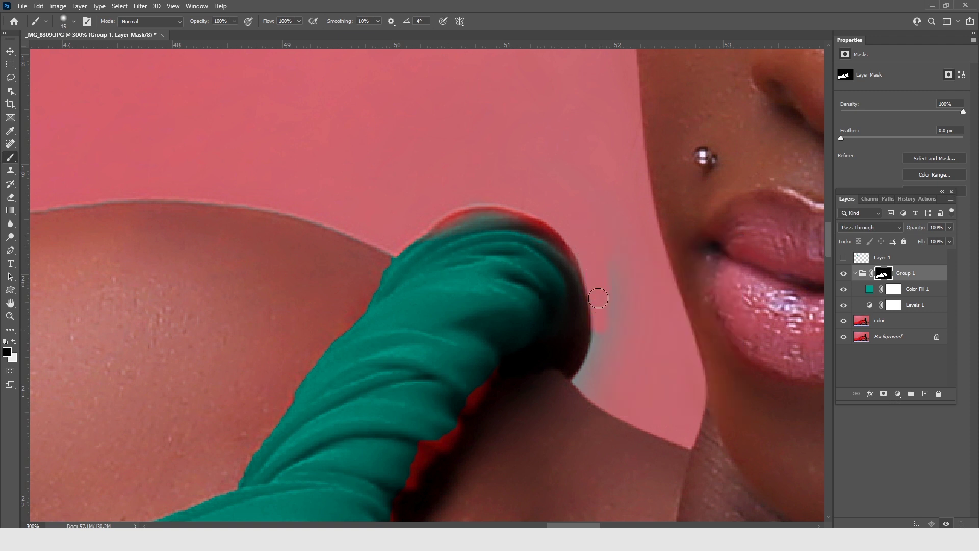
{"action": "mouse_move", "coordinate": [597, 347]}
{"action": "left_mouse_down"}
{"action": "mouse_move", "coordinate": [582, 382]}
{"action": "mouse_move", "coordinate": [609, 311]}
{"action": "mouse_move", "coordinate": [607, 376]}
{"action": "mouse_move", "coordinate": [594, 394]}
{"action": "left_mouse_up"}
{"action": "left_click_drag", "start_coordinate": [620, 247], "coordinate": [633, 237]}
- Paint teal back over the red fringe along the strap's top and right edges
{"action": "left_click", "coordinate": [447, 232]}
{"action": "mouse_move", "coordinate": [447, 226]}
{"action": "left_mouse_down"}
{"action": "mouse_move", "coordinate": [515, 221]}
{"action": "mouse_move", "coordinate": [561, 255]}
{"action": "mouse_move", "coordinate": [549, 235]}
{"action": "mouse_move", "coordinate": [580, 302]}
{"action": "mouse_move", "coordinate": [571, 364]}
{"action": "mouse_move", "coordinate": [556, 289]}
{"action": "left_mouse_up"}
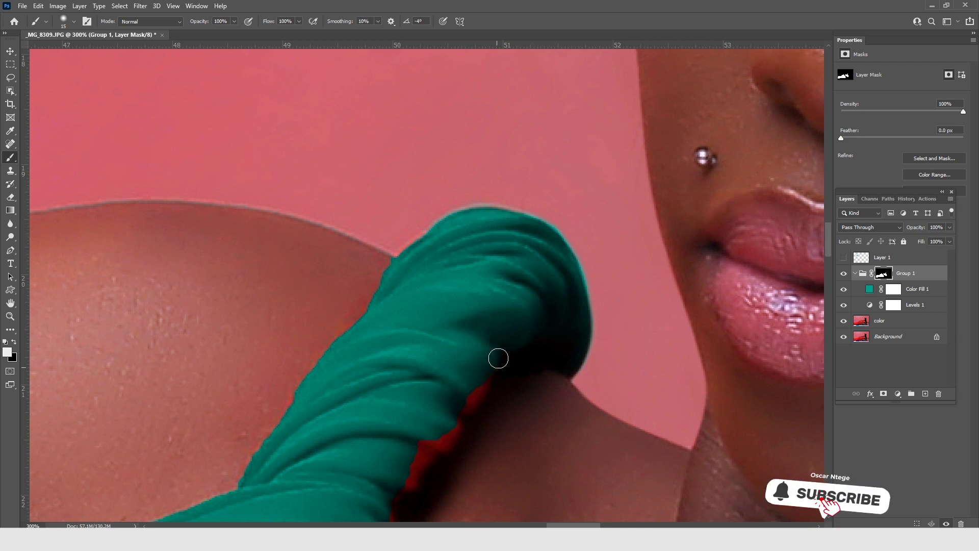
{"action": "mouse_move", "coordinate": [451, 437]}
{"action": "left_mouse_down"}
{"action": "mouse_move", "coordinate": [499, 304]}
{"action": "mouse_move", "coordinate": [545, 246]}
{"action": "mouse_move", "coordinate": [505, 286]}
{"action": "left_mouse_up"}
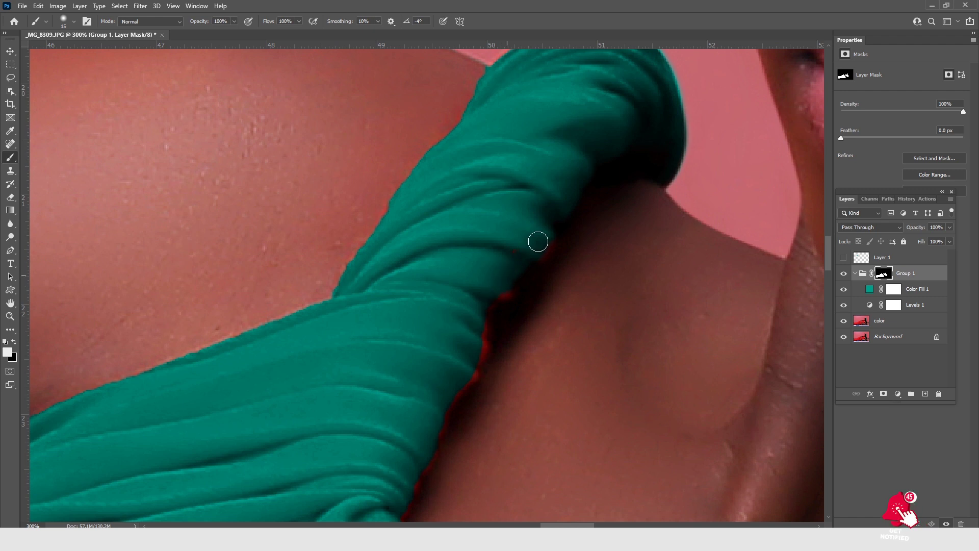
{"action": "mouse_move", "coordinate": [538, 241]}
{"action": "left_mouse_down"}
{"action": "mouse_move", "coordinate": [542, 260]}
{"action": "mouse_move", "coordinate": [485, 326]}
{"action": "mouse_move", "coordinate": [468, 381]}
{"action": "mouse_move", "coordinate": [432, 430]}
{"action": "left_mouse_up"}
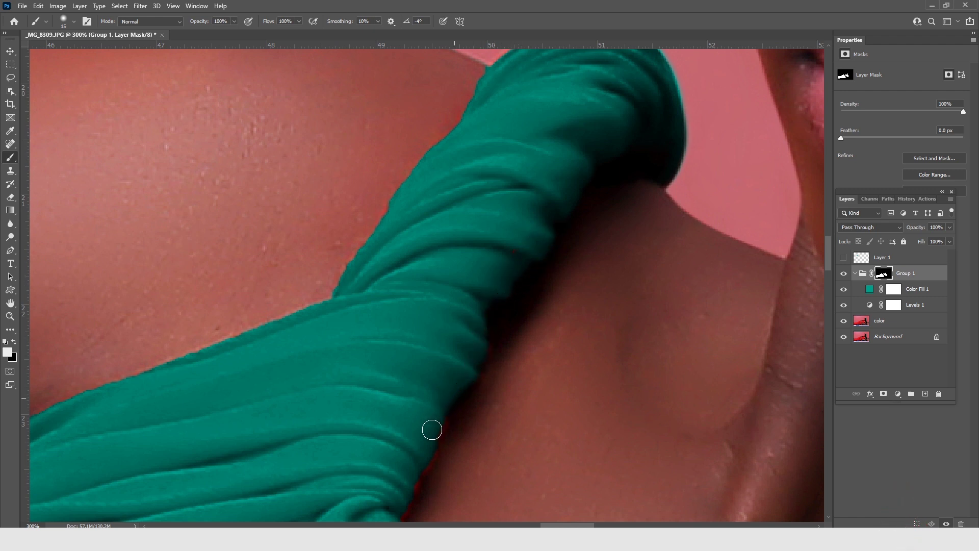
{"action": "left_click_drag", "start_coordinate": [413, 390], "coordinate": [486, 222]}
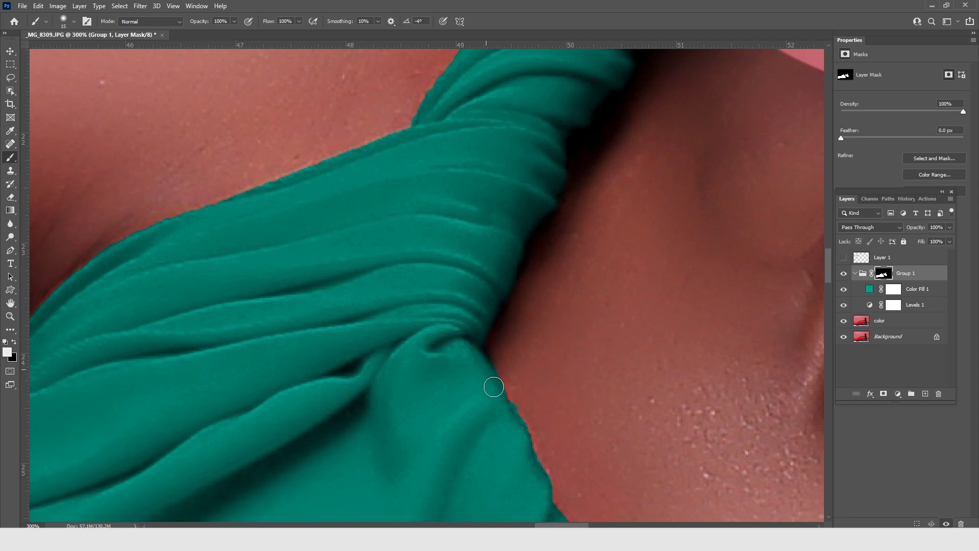
{"action": "left_click_drag", "start_coordinate": [472, 328], "coordinate": [433, 168]}
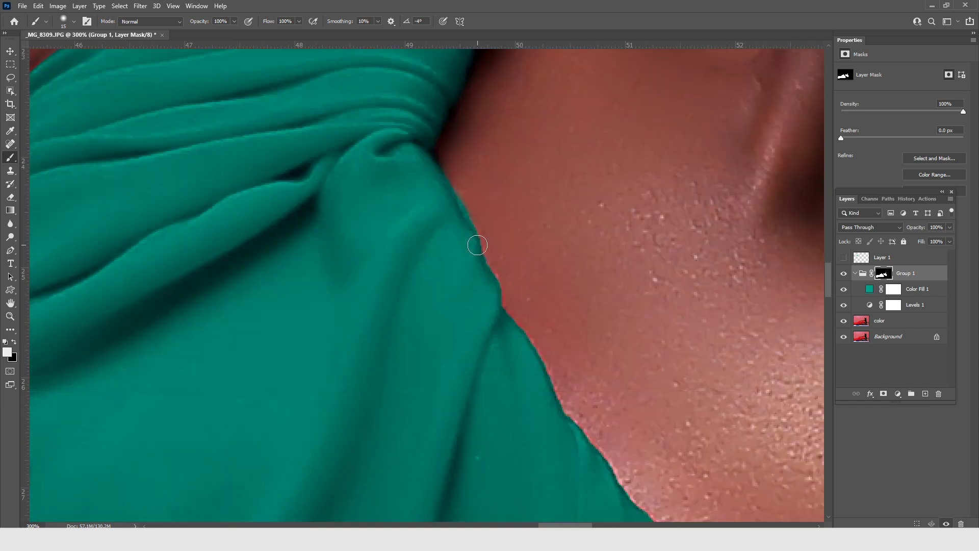
{"action": "mouse_move", "coordinate": [478, 245]}
{"action": "left_mouse_down"}
{"action": "mouse_move", "coordinate": [499, 311]}
{"action": "mouse_move", "coordinate": [612, 494]}
{"action": "mouse_move", "coordinate": [605, 465]}
{"action": "mouse_move", "coordinate": [565, 432]}
{"action": "left_mouse_up"}
{"action": "left_click", "coordinate": [407, 169], "text": "alt"}
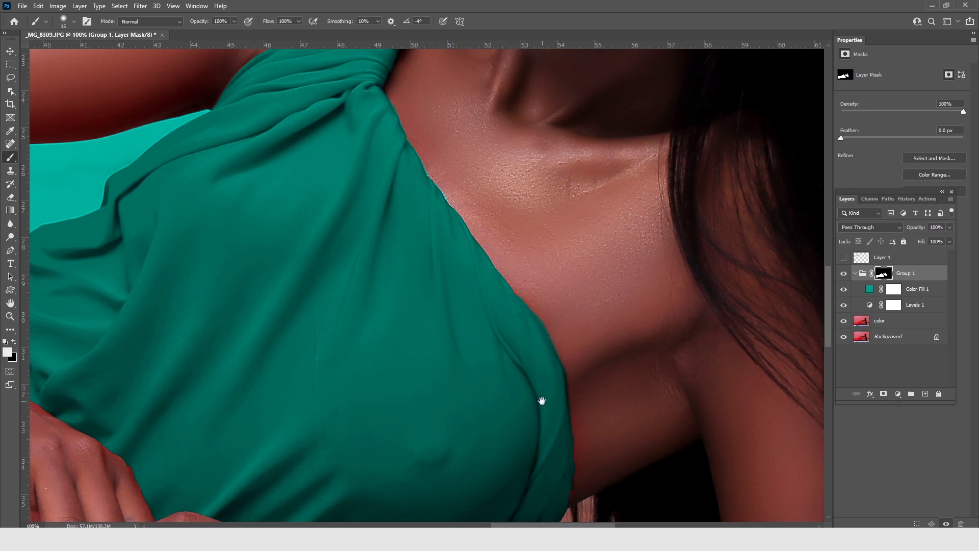
{"action": "left_click_drag", "start_coordinate": [542, 401], "coordinate": [515, 204]}
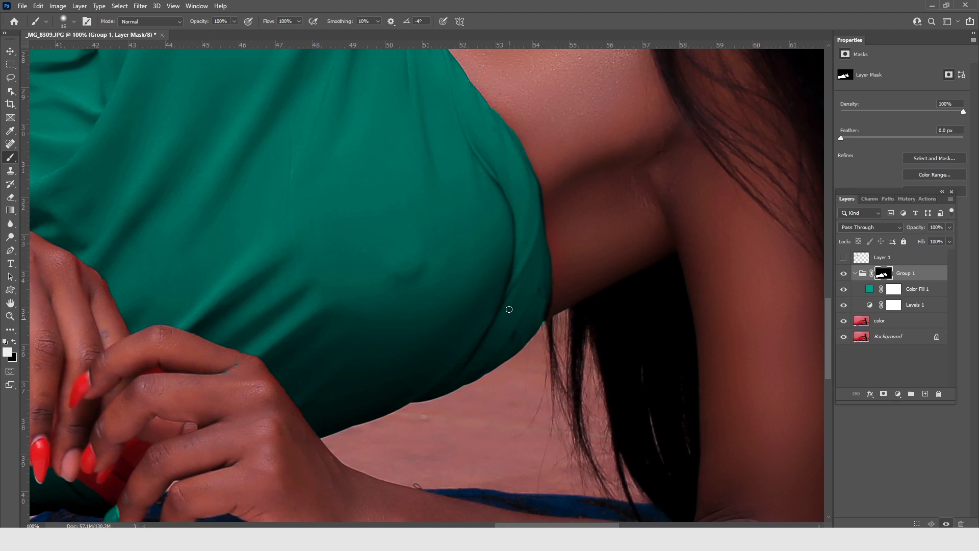
{"action": "scroll", "coordinate": [510, 317], "scroll_direction": "up", "scroll_amount": 8}
{"action": "scroll", "coordinate": [510, 306], "scroll_direction": "left", "scroll_amount": 5}
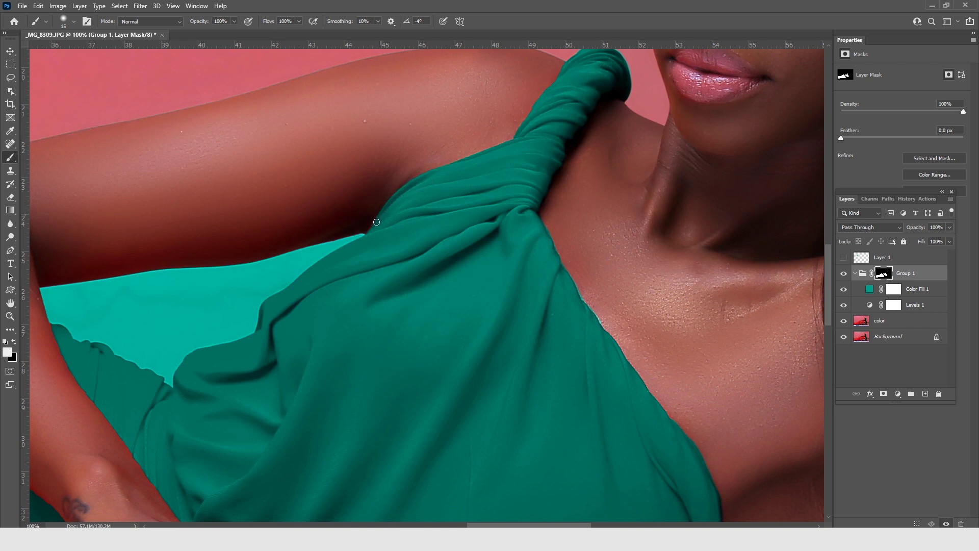
{"action": "left_click_drag", "start_coordinate": [334, 269], "coordinate": [516, 213]}
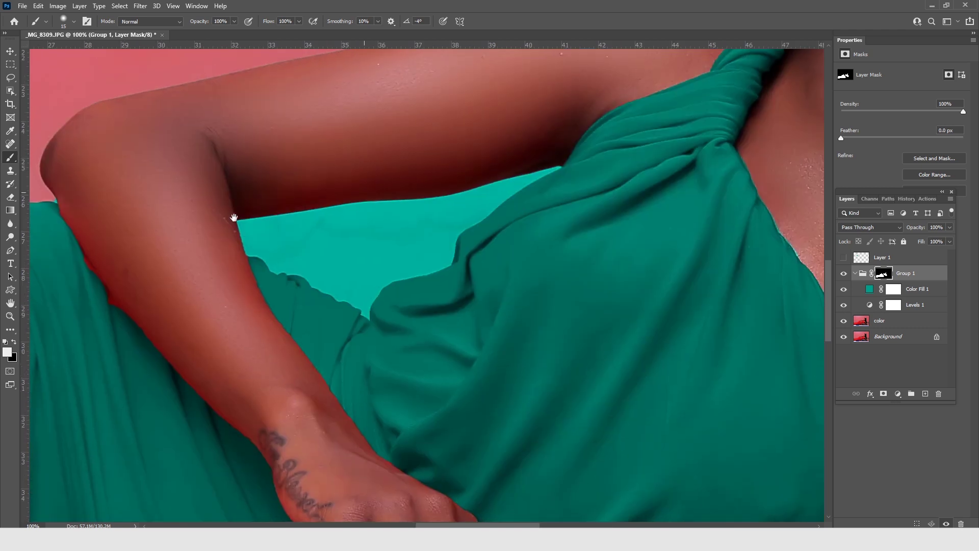
{"action": "left_click_drag", "start_coordinate": [234, 218], "coordinate": [365, 203]}
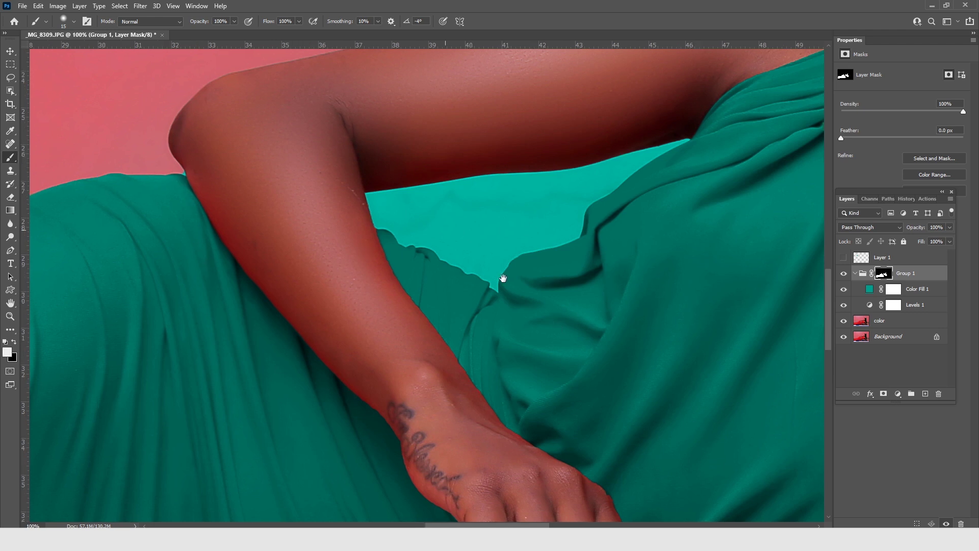
{"action": "left_click_drag", "start_coordinate": [501, 280], "coordinate": [441, 231]}
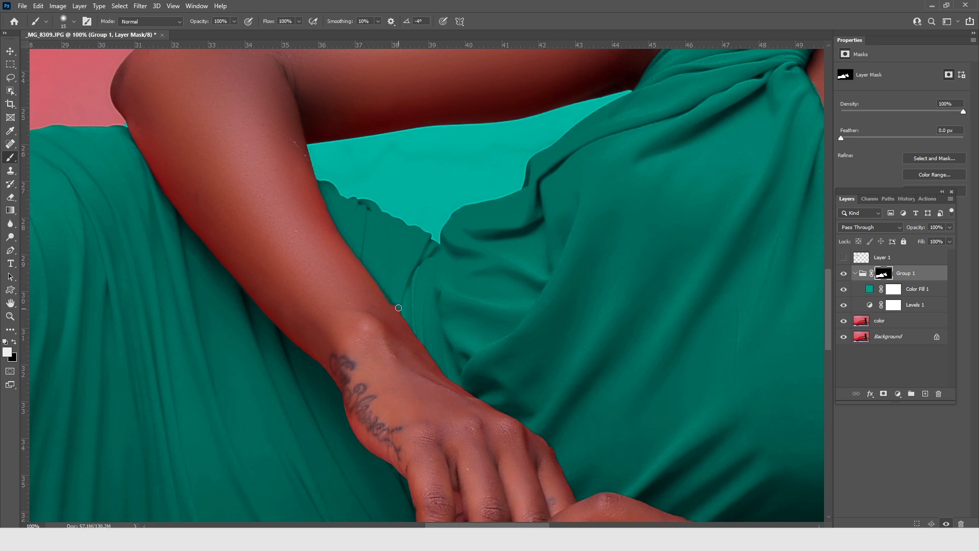
{"action": "scroll", "coordinate": [514, 301], "scroll_direction": "down", "scroll_amount": 5}
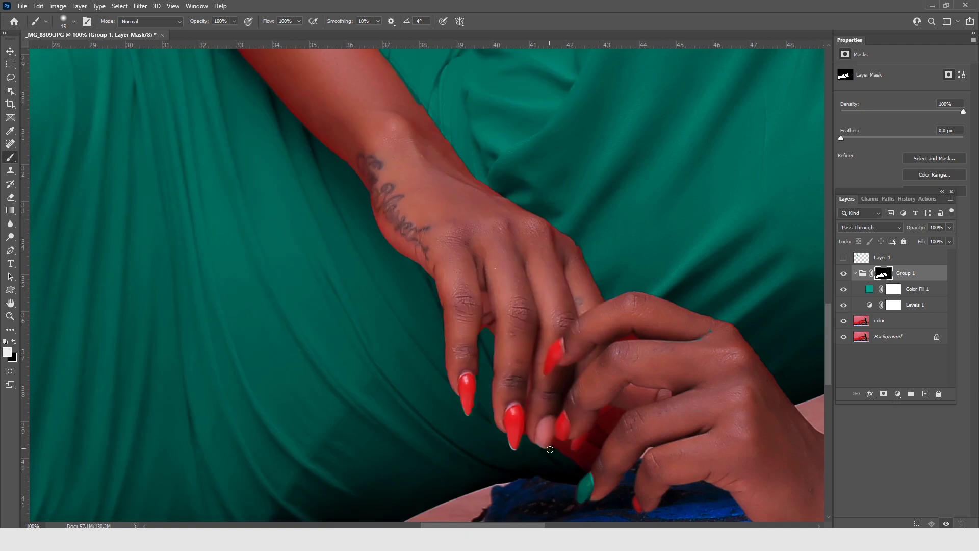
{"action": "scroll", "coordinate": [592, 439], "scroll_direction": "down", "scroll_amount": 2}
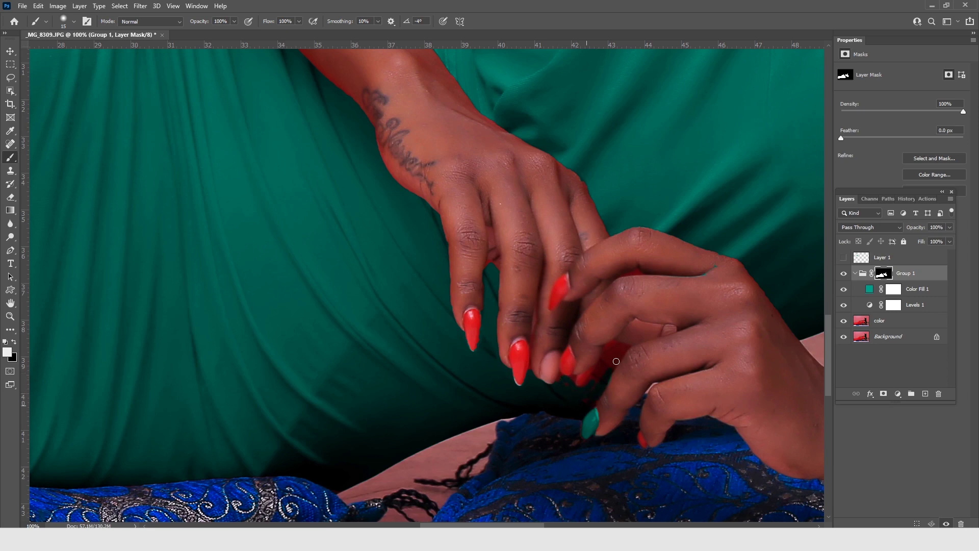
{"action": "left_click", "coordinate": [238, 327], "text": "ctrl+alt"}
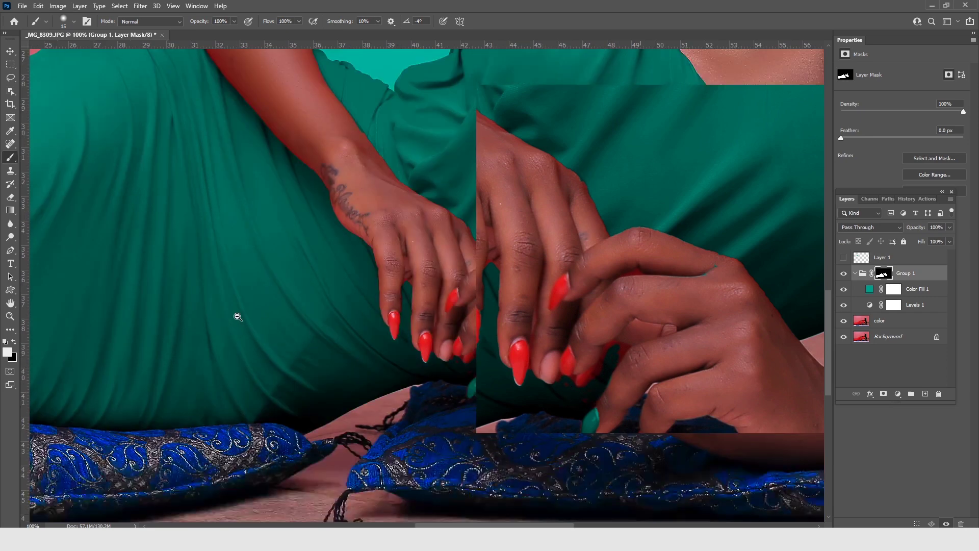
- Fit the whole photo in view, then zoom in on the raised arm and dress edge
{"action": "left_click", "coordinate": [236, 317], "text": "ctrl+alt"}
{"action": "left_click", "coordinate": [251, 315], "text": "ctrl+alt"}
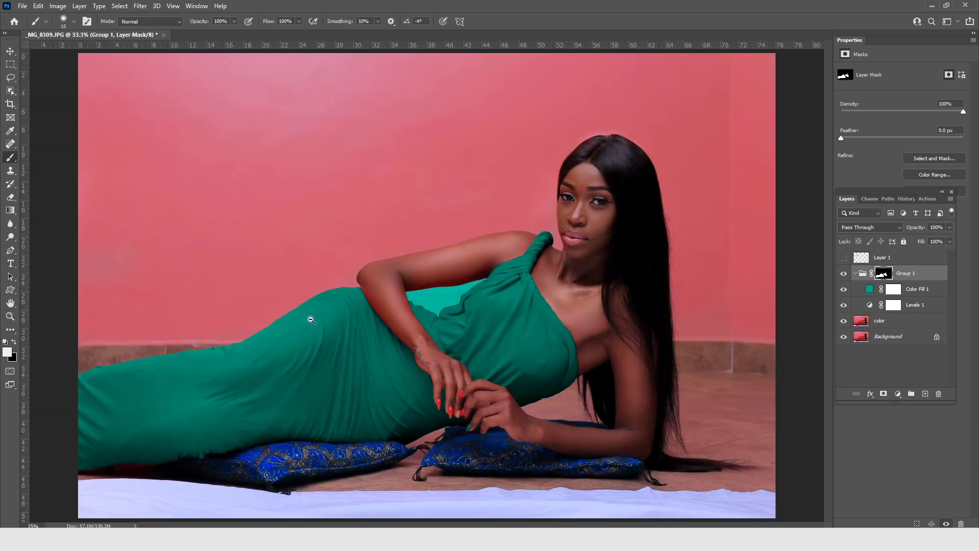
{"action": "key", "text": "z"}
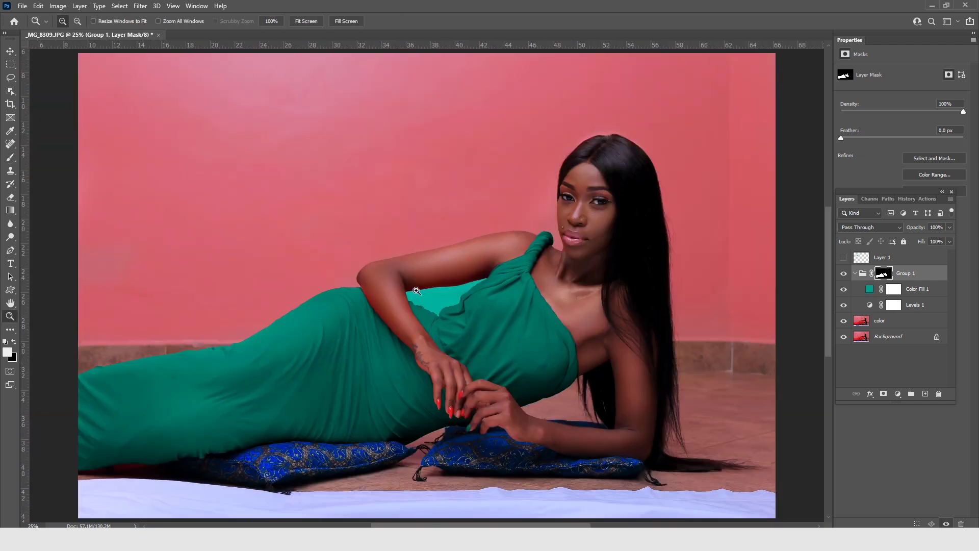
{"action": "left_click", "coordinate": [416, 291]}
{"action": "left_click", "coordinate": [417, 290]}
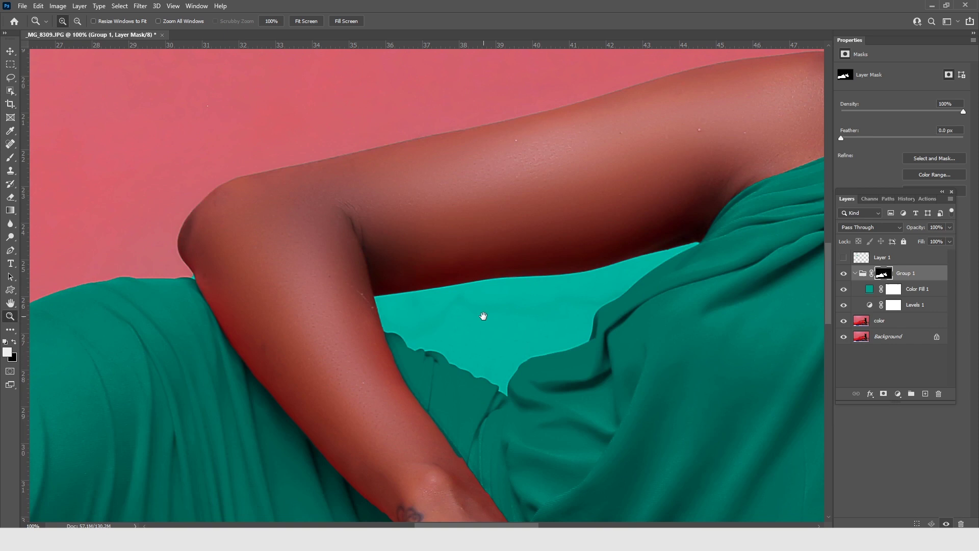
- Mask out the teal on the wall beneath the arm with a black 69 px brush
{"action": "left_click", "coordinate": [8, 160]}
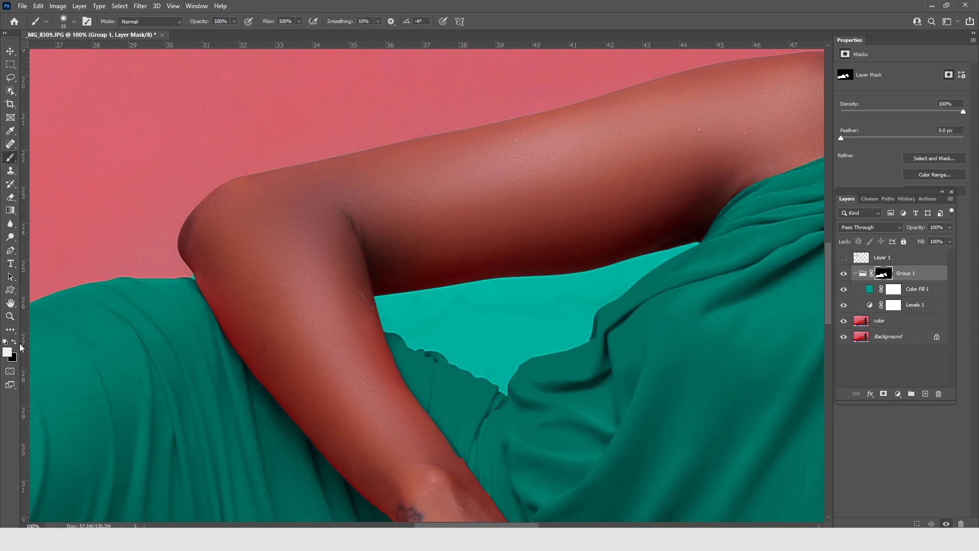
{"action": "key", "text": "x"}
{"action": "right_click", "coordinate": [591, 275]}
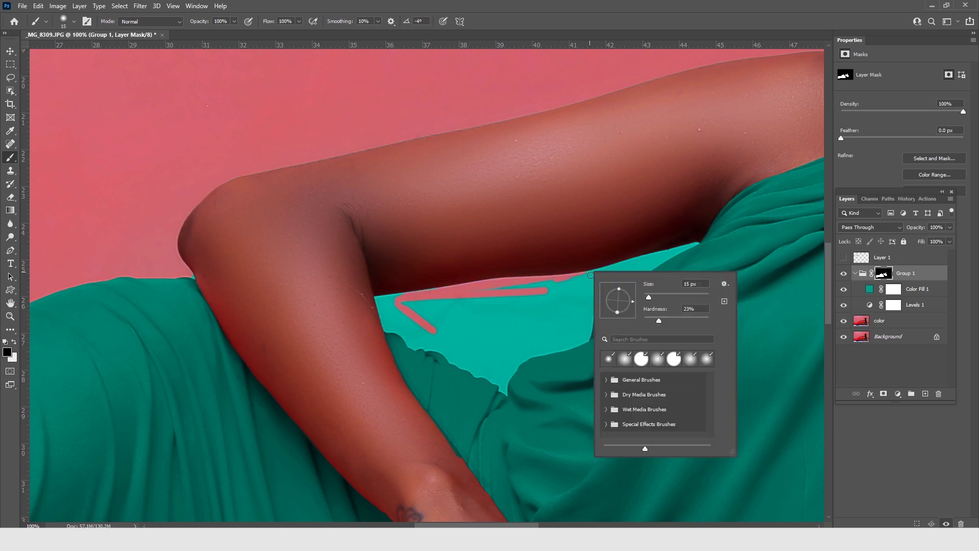
{"action": "left_click", "coordinate": [660, 297]}
{"action": "left_click", "coordinate": [651, 240]}
{"action": "mouse_move", "coordinate": [596, 267]}
{"action": "left_mouse_down"}
{"action": "mouse_move", "coordinate": [680, 232]}
{"action": "mouse_move", "coordinate": [485, 382]}
{"action": "mouse_move", "coordinate": [372, 301]}
{"action": "mouse_move", "coordinate": [438, 303]}
{"action": "mouse_move", "coordinate": [490, 322]}
{"action": "mouse_move", "coordinate": [546, 306]}
{"action": "mouse_move", "coordinate": [490, 331]}
{"action": "mouse_move", "coordinate": [505, 290]}
{"action": "mouse_move", "coordinate": [622, 298]}
{"action": "mouse_move", "coordinate": [485, 338]}
{"action": "left_mouse_up"}
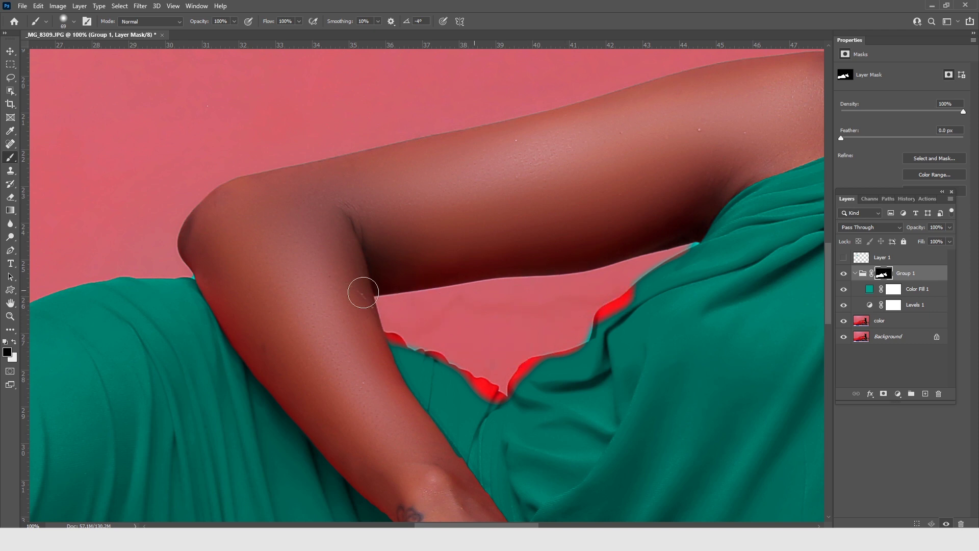
{"action": "key", "text": "z"}
{"action": "double_click", "coordinate": [433, 311]}
- Paint white on the mask to cover the red fringe at the dress edge
{"action": "left_click_drag", "start_coordinate": [449, 304], "coordinate": [448, 164]}
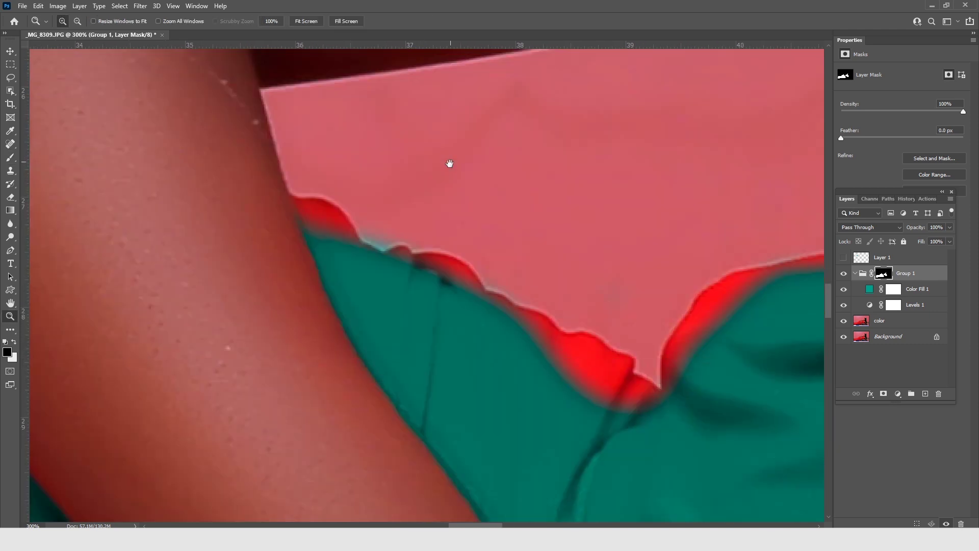
{"action": "key", "text": "b"}
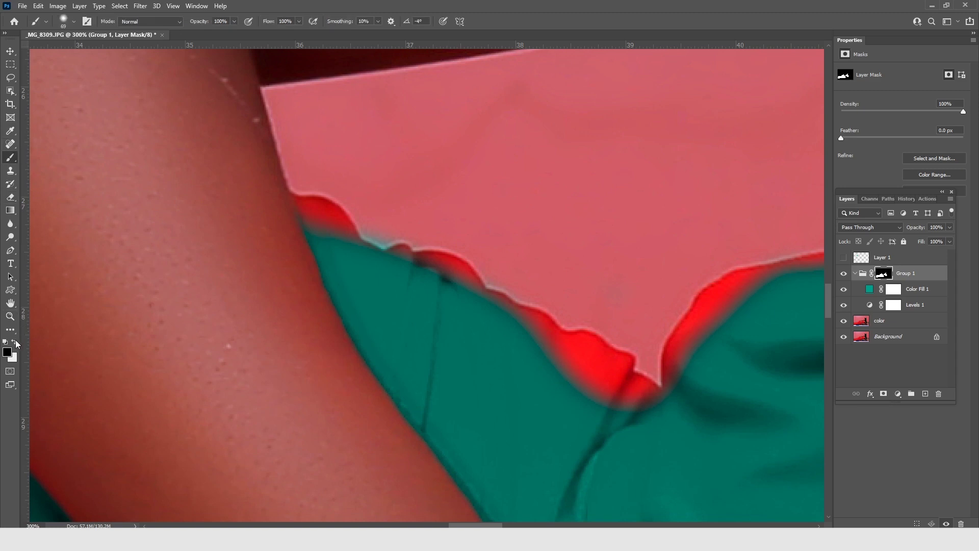
{"action": "left_click", "coordinate": [14, 342]}
{"action": "right_click", "coordinate": [405, 264]}
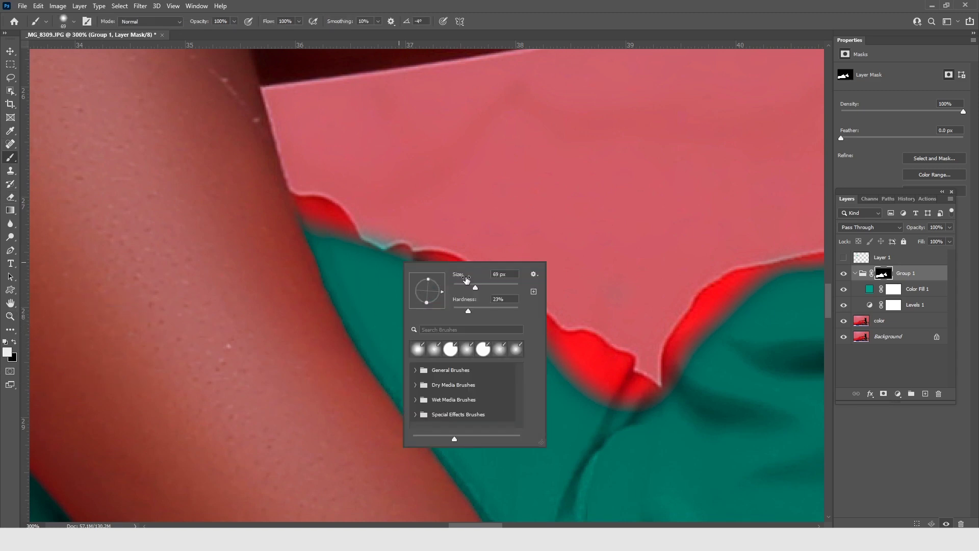
{"action": "key", "text": "Return"}
{"action": "mouse_move", "coordinate": [286, 203]}
{"action": "left_mouse_down"}
{"action": "mouse_move", "coordinate": [616, 360]}
{"action": "mouse_move", "coordinate": [573, 350]}
{"action": "mouse_move", "coordinate": [540, 365]}
{"action": "mouse_move", "coordinate": [682, 392]}
{"action": "mouse_move", "coordinate": [688, 332]}
{"action": "mouse_move", "coordinate": [765, 269]}
{"action": "mouse_move", "coordinate": [707, 299]}
{"action": "mouse_move", "coordinate": [505, 301]}
{"action": "left_mouse_up"}
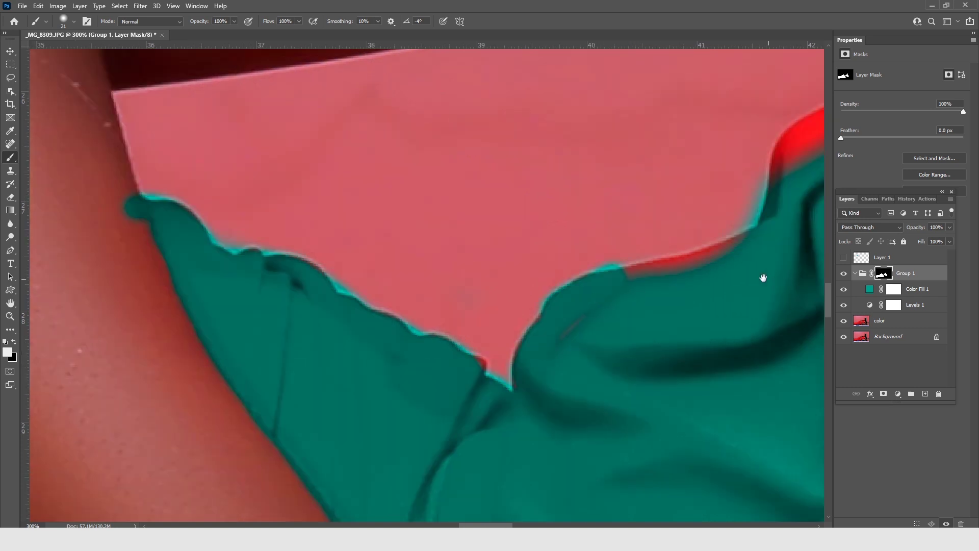
- Cover the remaining red fringe along the upper dress edge with teal
{"action": "left_click_drag", "start_coordinate": [763, 277], "coordinate": [619, 288]}
{"action": "mouse_move", "coordinate": [625, 252]}
{"action": "left_mouse_down"}
{"action": "mouse_move", "coordinate": [459, 306]}
{"action": "mouse_move", "coordinate": [354, 398]}
{"action": "left_mouse_up"}
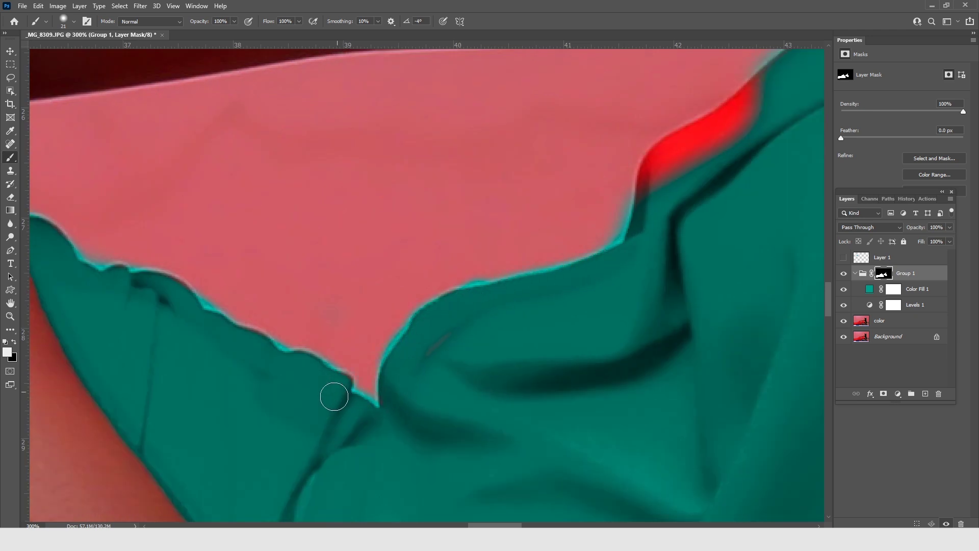
{"action": "left_click_drag", "start_coordinate": [537, 300], "coordinate": [391, 396]}
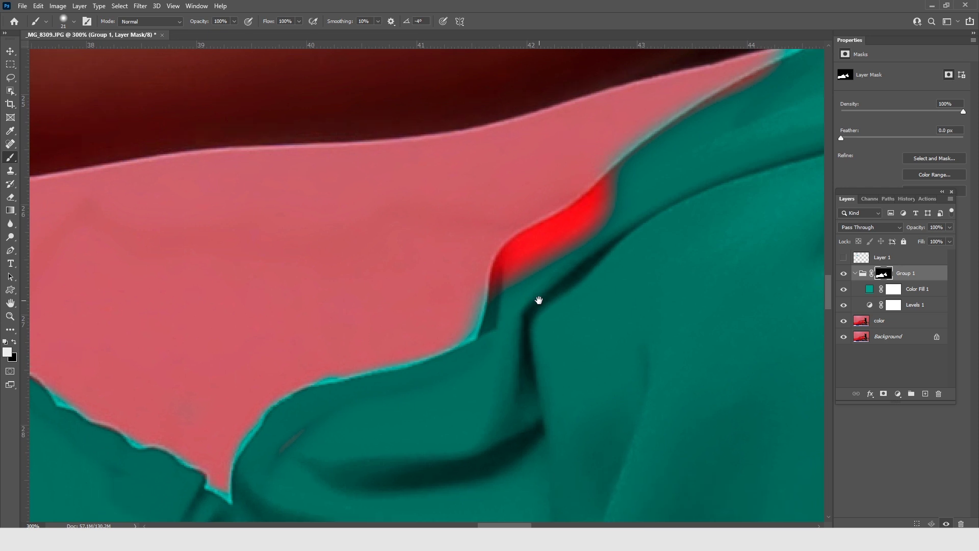
{"action": "mouse_move", "coordinate": [634, 168]}
{"action": "left_mouse_down"}
{"action": "mouse_move", "coordinate": [509, 258]}
{"action": "mouse_move", "coordinate": [500, 286]}
{"action": "mouse_move", "coordinate": [575, 219]}
{"action": "mouse_move", "coordinate": [617, 204]}
{"action": "left_mouse_up"}
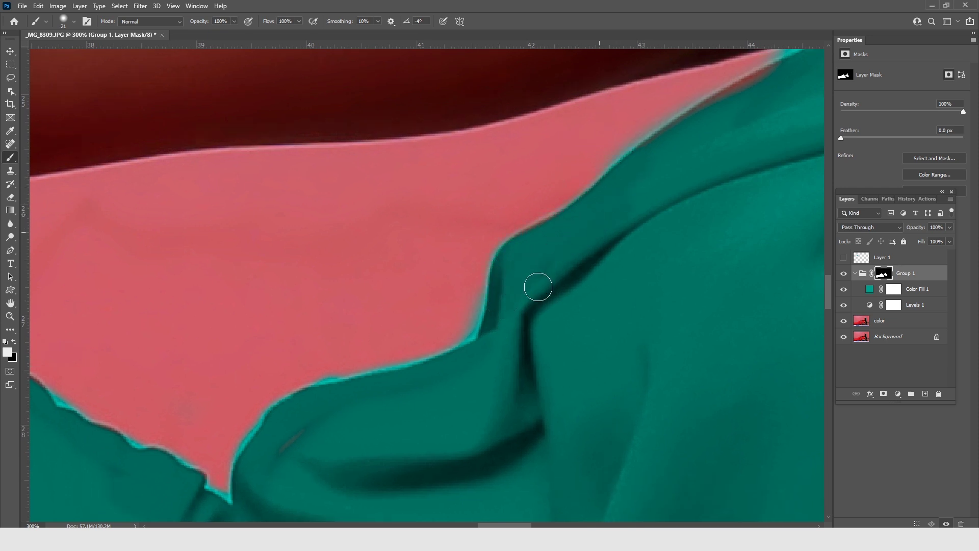
{"action": "left_click_drag", "start_coordinate": [716, 202], "coordinate": [582, 285]}
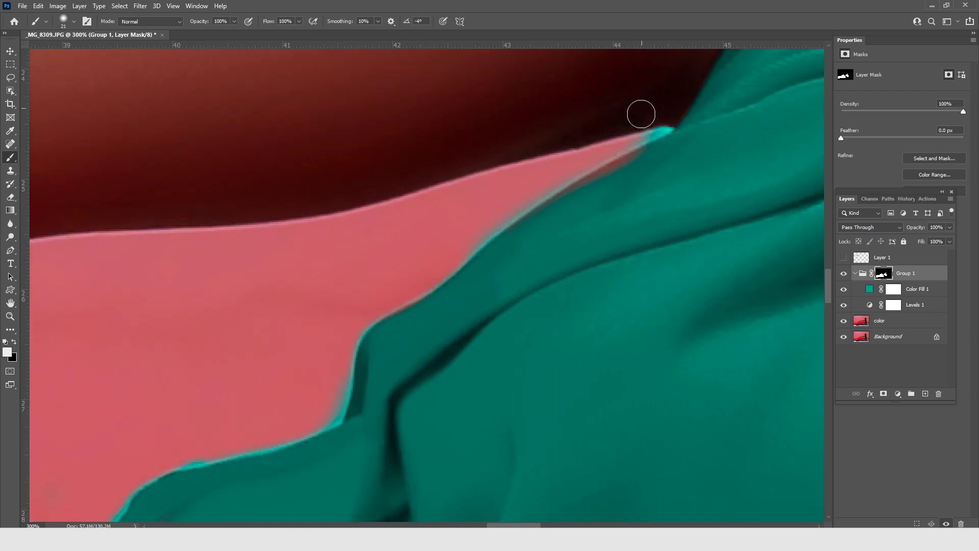
{"action": "left_click_drag", "start_coordinate": [619, 171], "coordinate": [531, 228]}
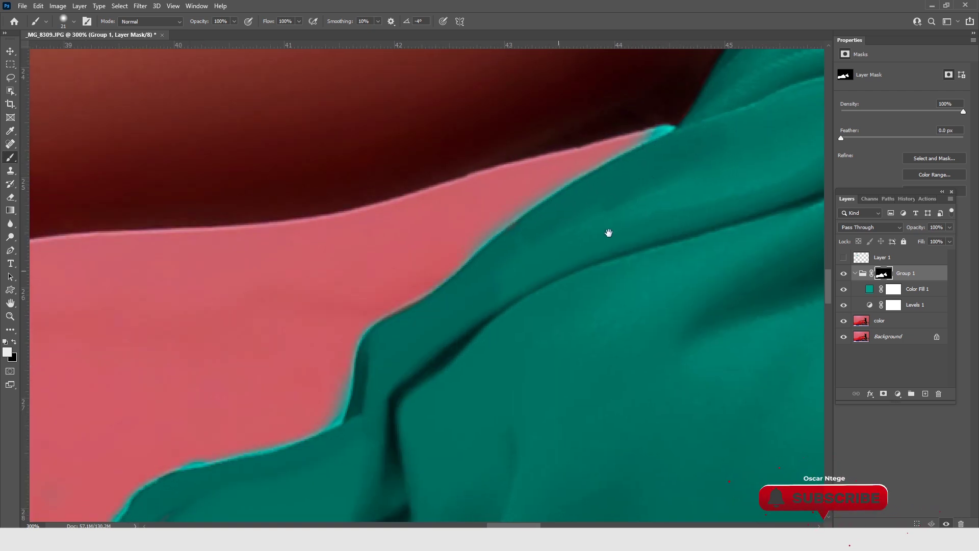
{"action": "left_click_drag", "start_coordinate": [608, 231], "coordinate": [661, 201]}
- Switch to black and remove the teal blob from the skin near the arm
{"action": "key", "text": "x"}
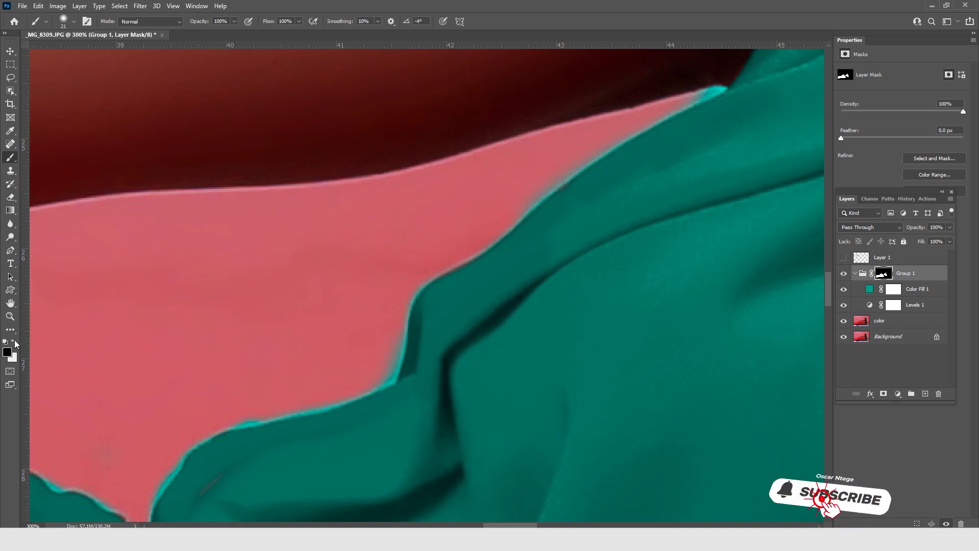
{"action": "left_click_drag", "start_coordinate": [459, 256], "coordinate": [404, 341]}
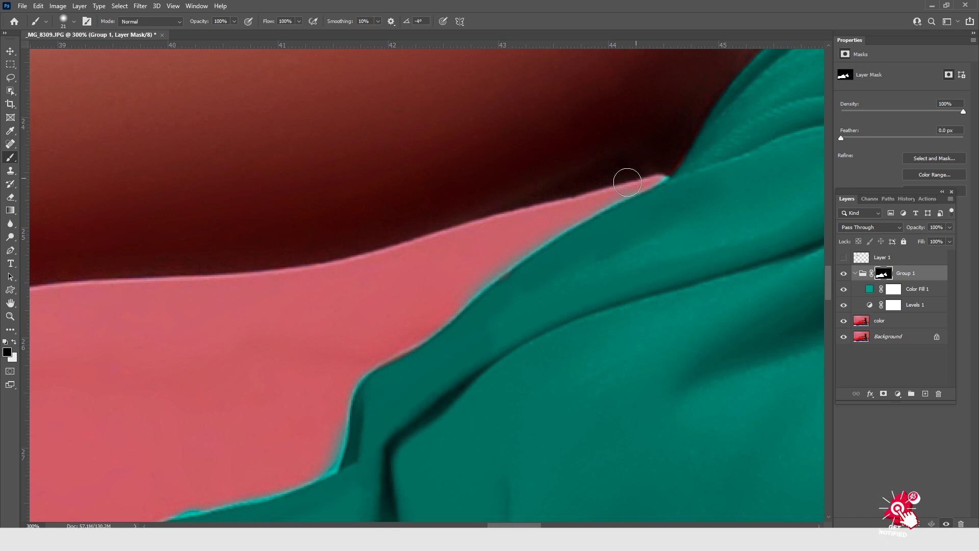
{"action": "left_click_drag", "start_coordinate": [642, 174], "coordinate": [481, 253]}
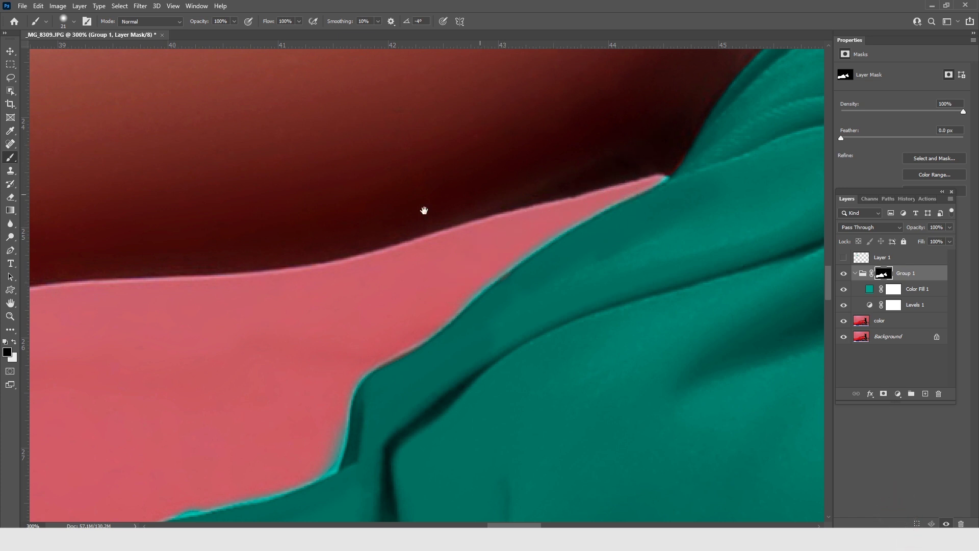
{"action": "left_click_drag", "start_coordinate": [179, 306], "coordinate": [354, 222]}
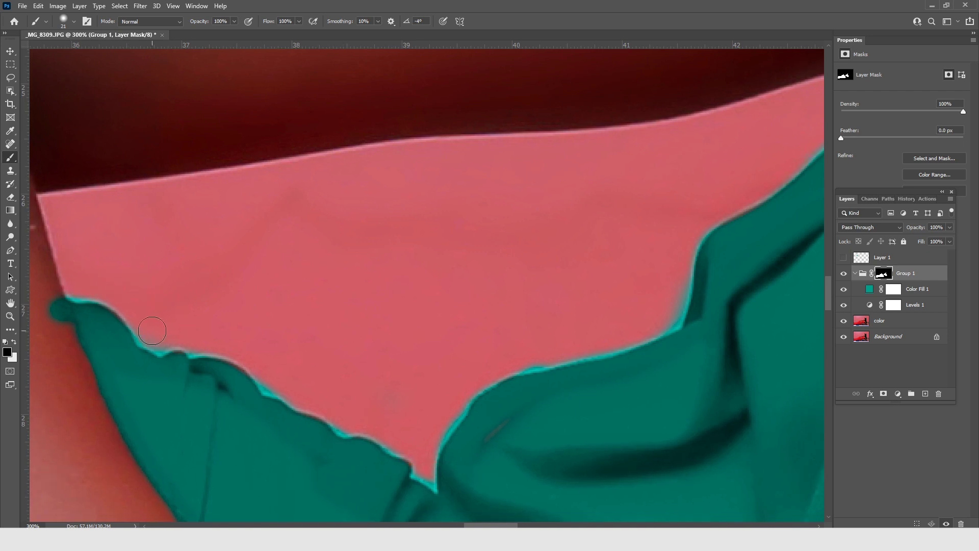
{"action": "left_click_drag", "start_coordinate": [166, 249], "coordinate": [311, 201]}
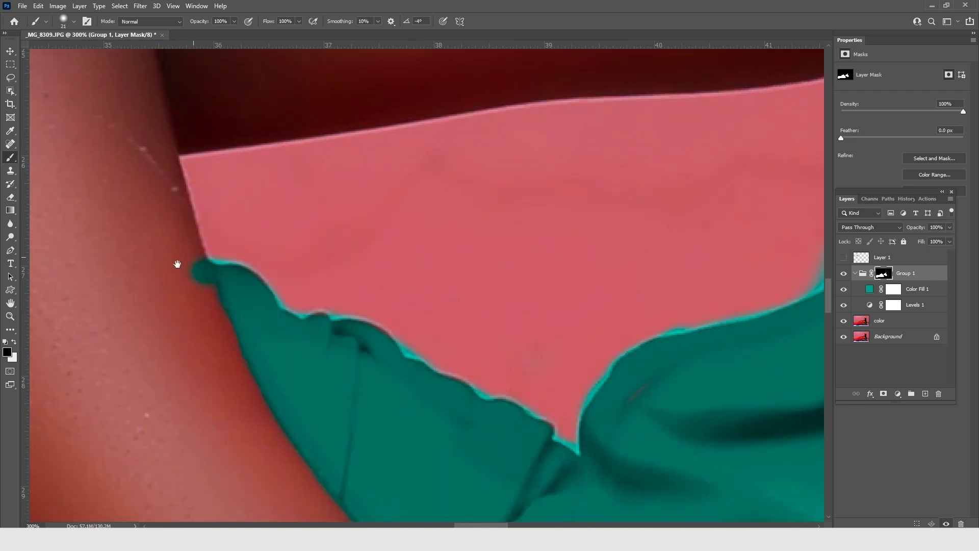
{"action": "mouse_move", "coordinate": [193, 272]}
{"action": "left_mouse_down"}
{"action": "mouse_move", "coordinate": [207, 306]}
{"action": "mouse_move", "coordinate": [183, 246]}
{"action": "left_mouse_up"}
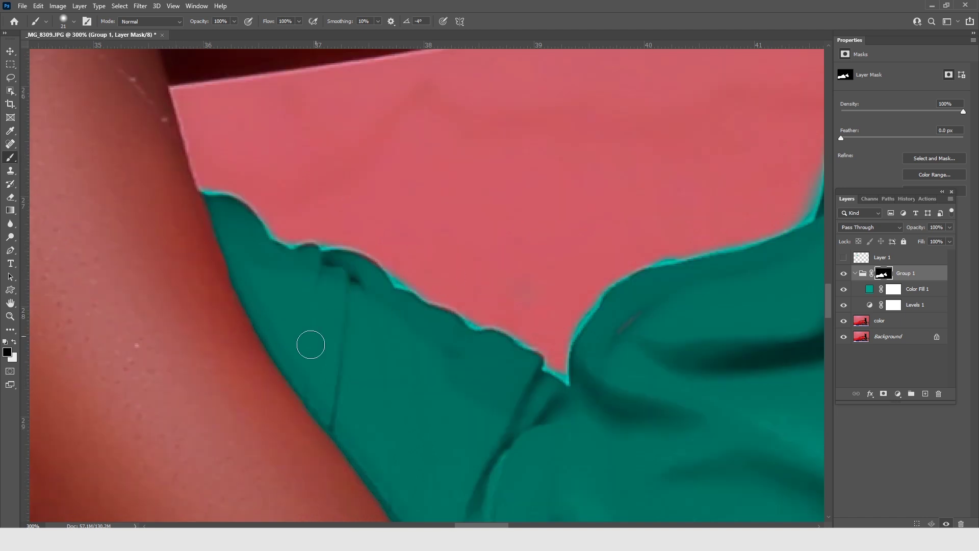
- Remove the teal fringe along the arm's edge down to its lower part
{"action": "left_click_drag", "start_coordinate": [240, 337], "coordinate": [339, 465]}
{"action": "left_click_drag", "start_coordinate": [274, 338], "coordinate": [243, 191]}
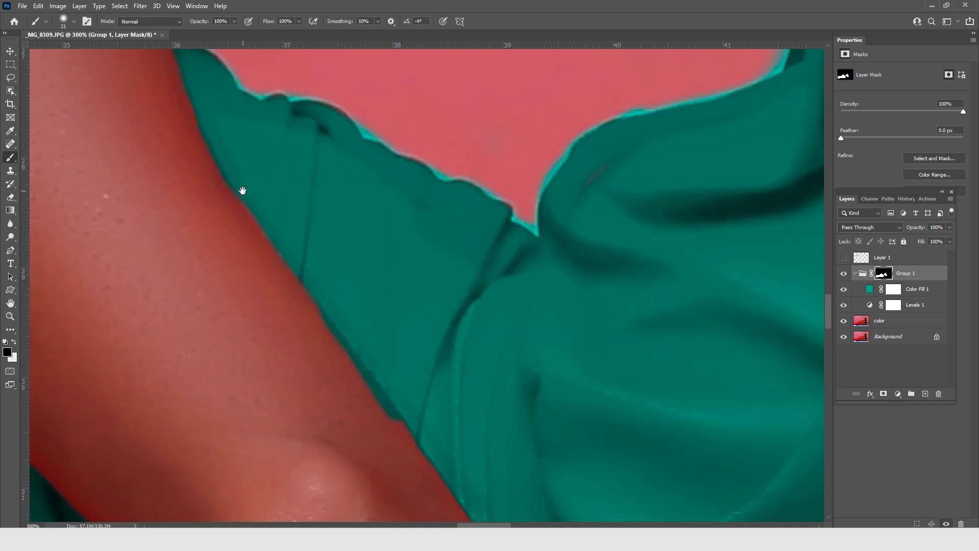
{"action": "left_click_drag", "start_coordinate": [298, 295], "coordinate": [391, 427]}
{"action": "mouse_move", "coordinate": [259, 293]}
{"action": "left_mouse_down"}
{"action": "mouse_move", "coordinate": [281, 344]}
{"action": "mouse_move", "coordinate": [299, 328]}
{"action": "mouse_move", "coordinate": [213, 199]}
{"action": "mouse_move", "coordinate": [170, 83]}
{"action": "left_mouse_up"}
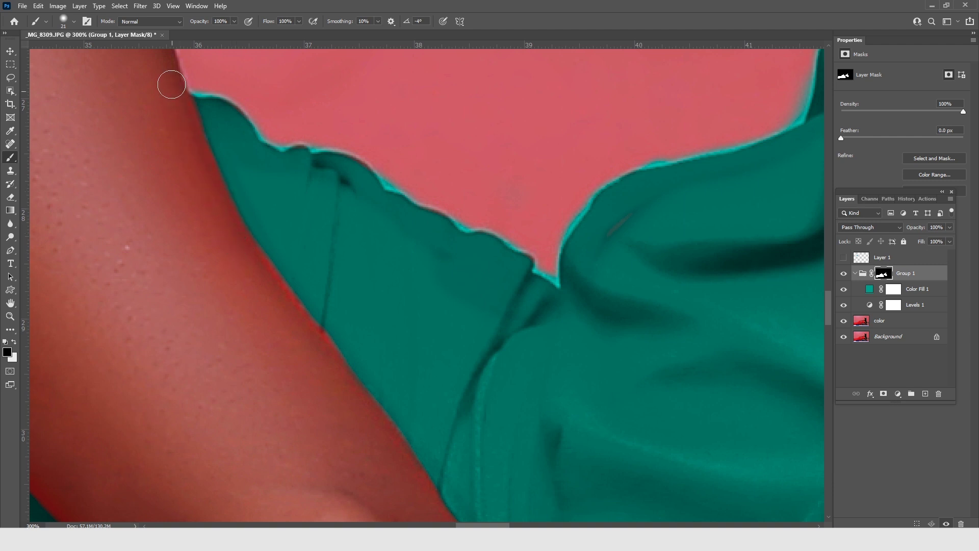
{"action": "left_click_drag", "start_coordinate": [497, 450], "coordinate": [492, 249]}
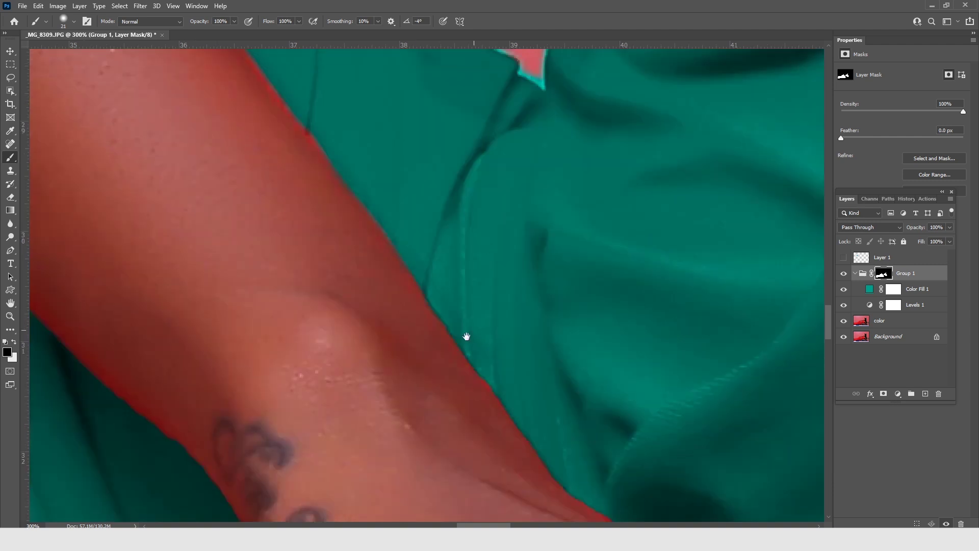
{"action": "left_click_drag", "start_coordinate": [396, 275], "coordinate": [512, 442]}
- Zoom out to the whole photo to review the teal dress and its edges
{"action": "left_click", "coordinate": [461, 280], "text": "ctrl+alt"}
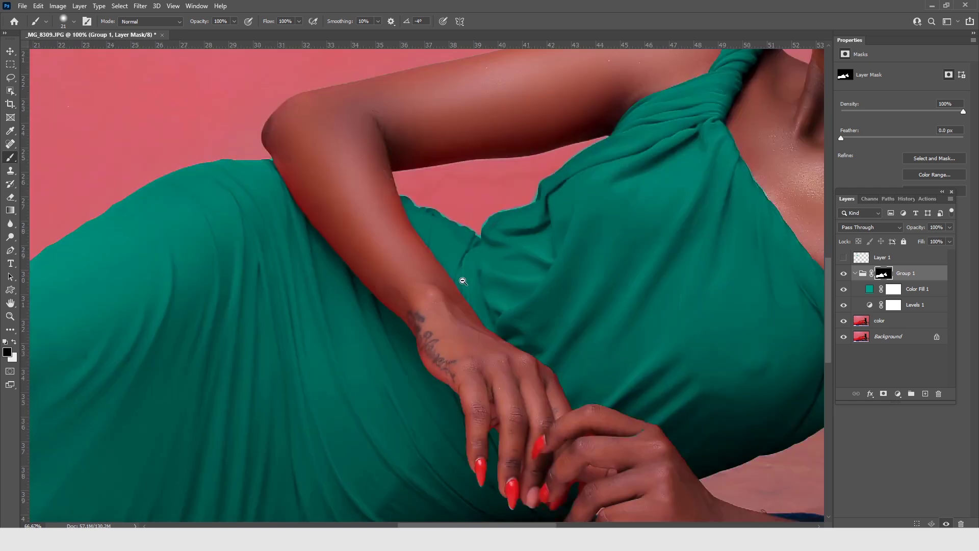
{"action": "left_click", "coordinate": [463, 280], "text": "ctrl+alt"}
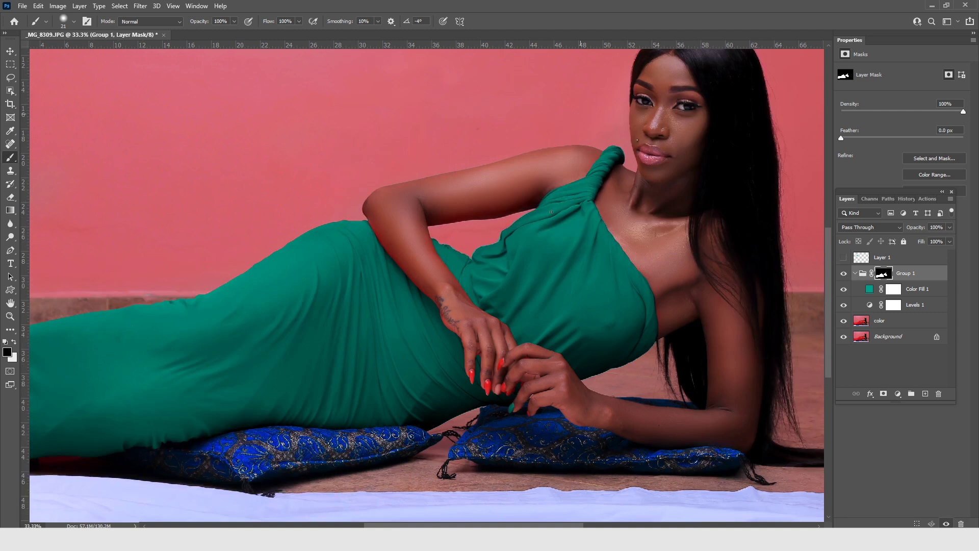
{"action": "left_click", "coordinate": [337, 312], "text": "ctrl+alt"}
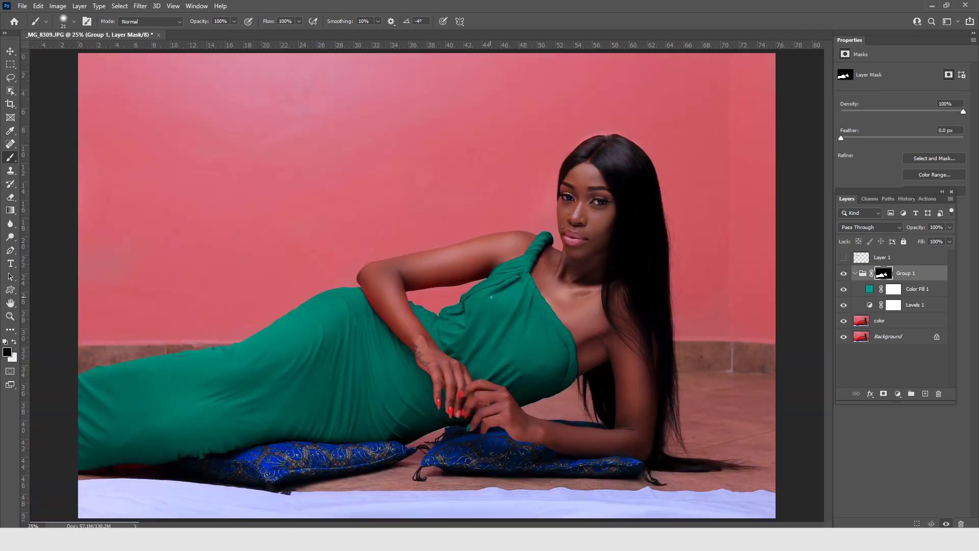